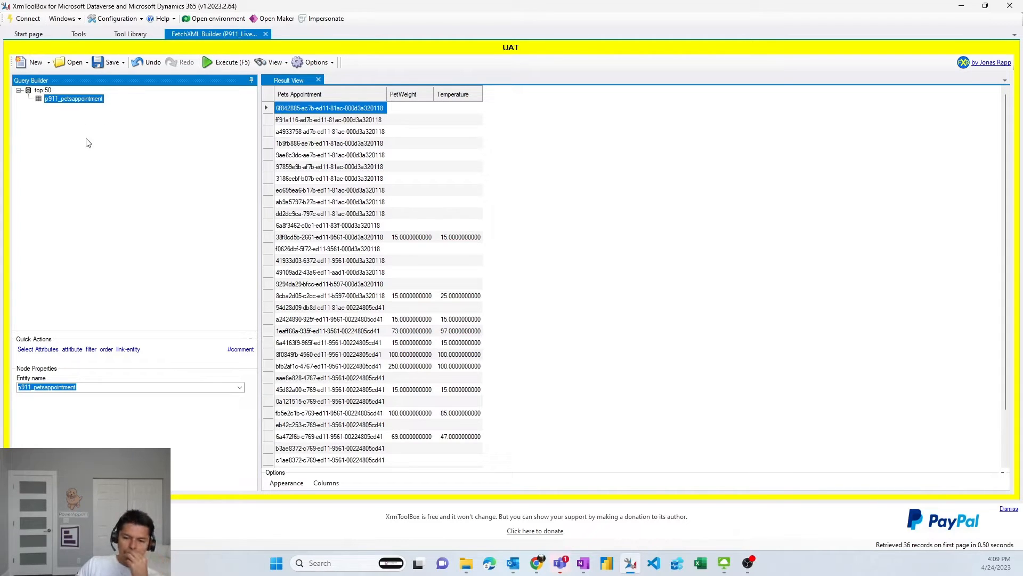
Select the Appointment Date, Appointment ID, PetWeight and Temperature attributes for the p911_petsappointment entity.
right_click(83, 101)
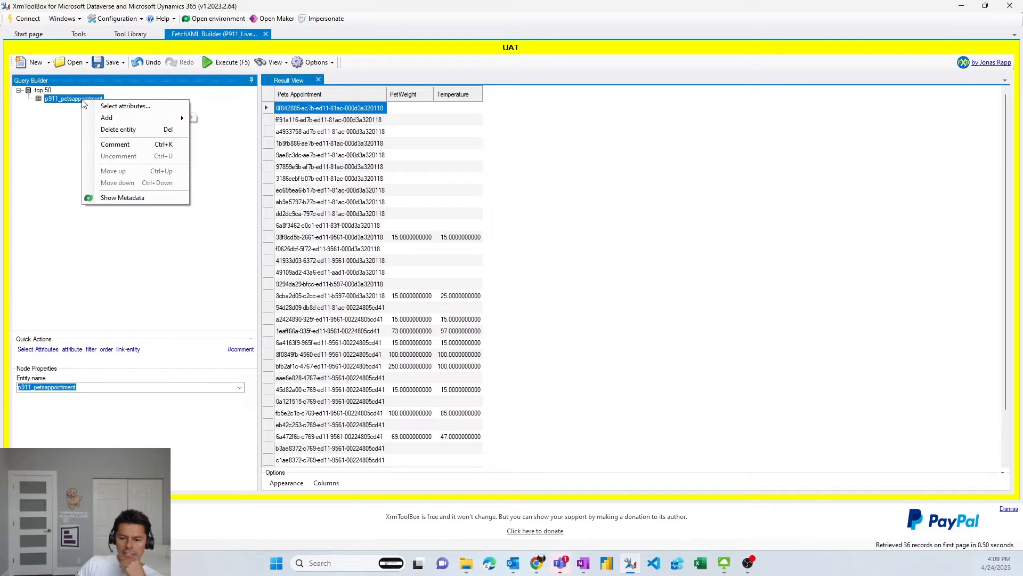
left_click(130, 106)
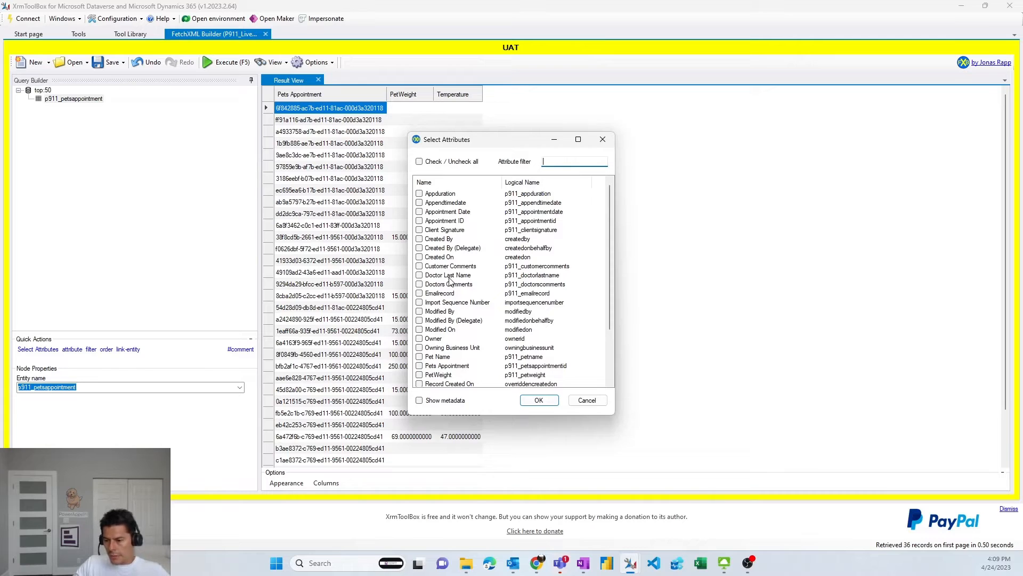
left_click(420, 220)
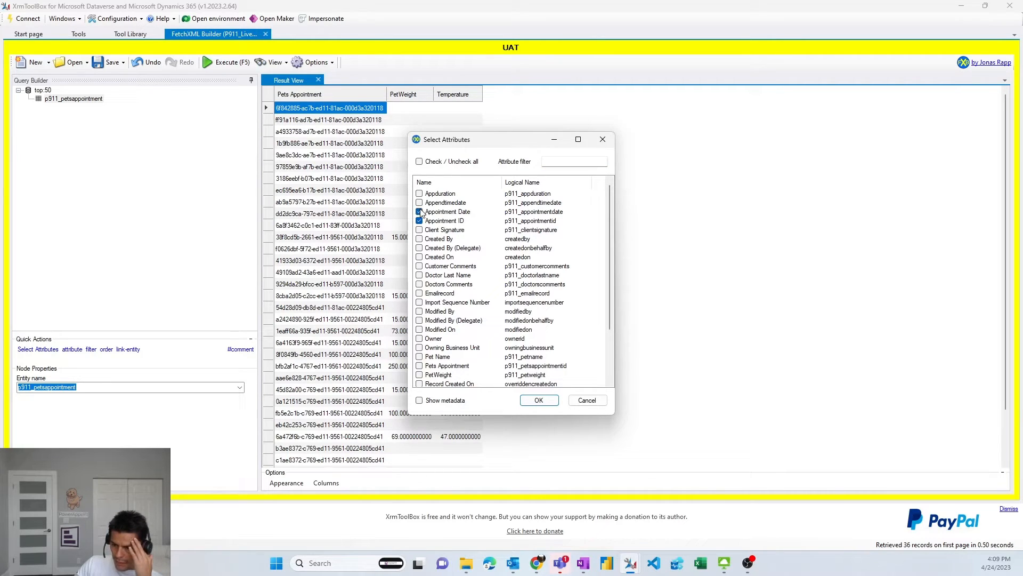
scroll(479, 346, "down", 1)
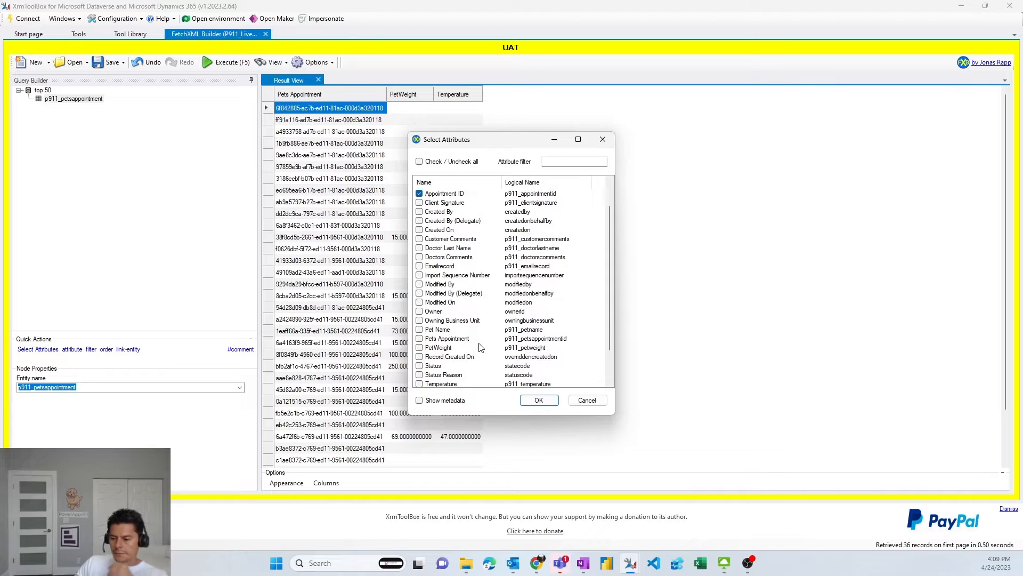
scroll(480, 347, "down", 1)
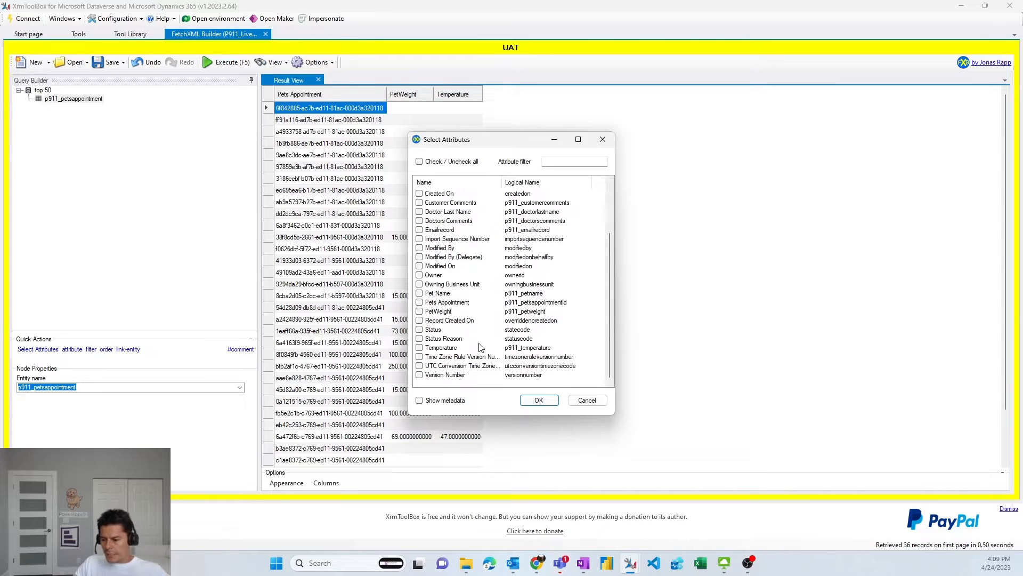
left_click(420, 348)
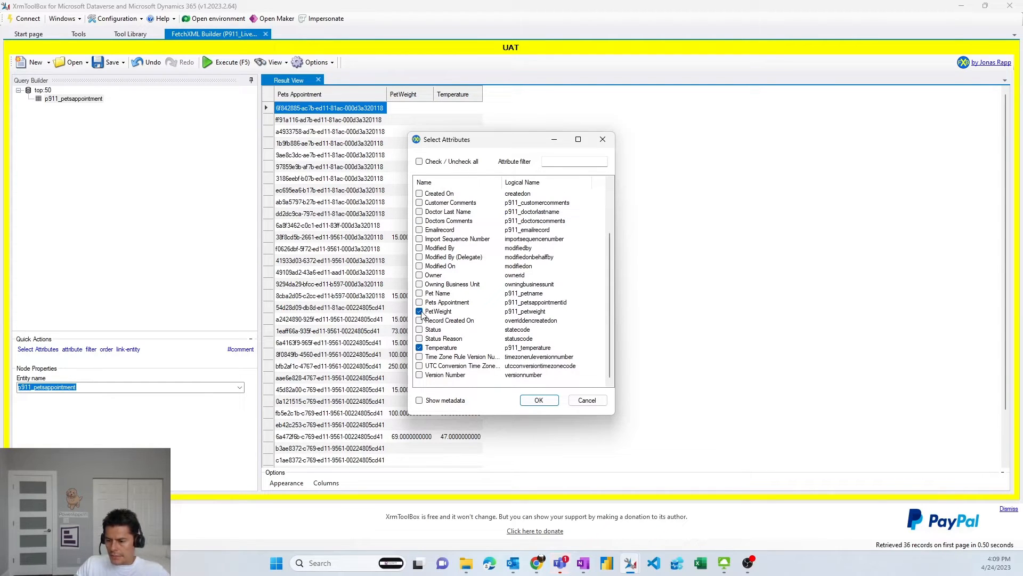
left_click(539, 401)
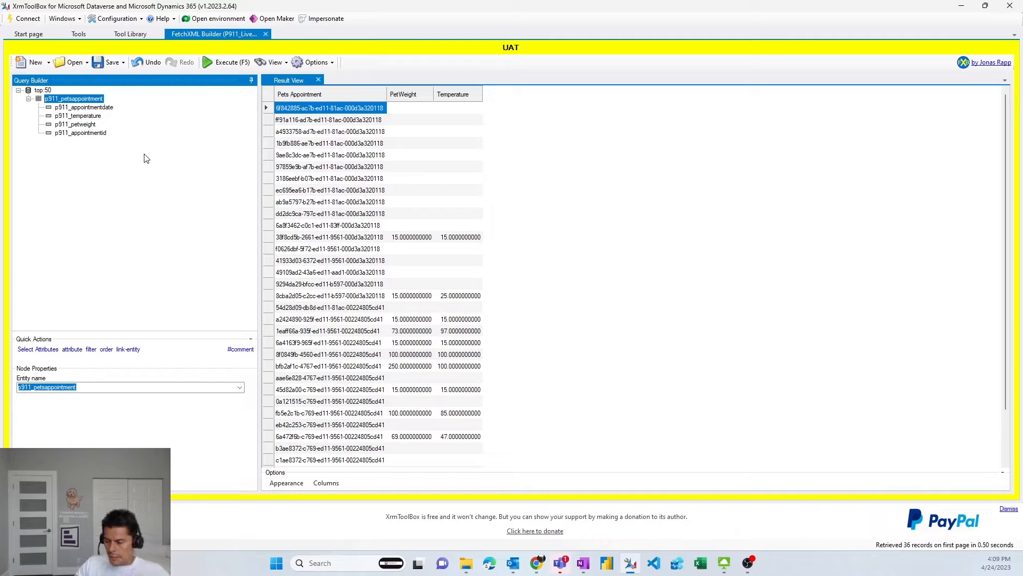
Add a link-entity to p911_petsappointment using the p911_petname -> p911_pet.p911_petid relationship, with the alias petinfo.
right_click(89, 101)
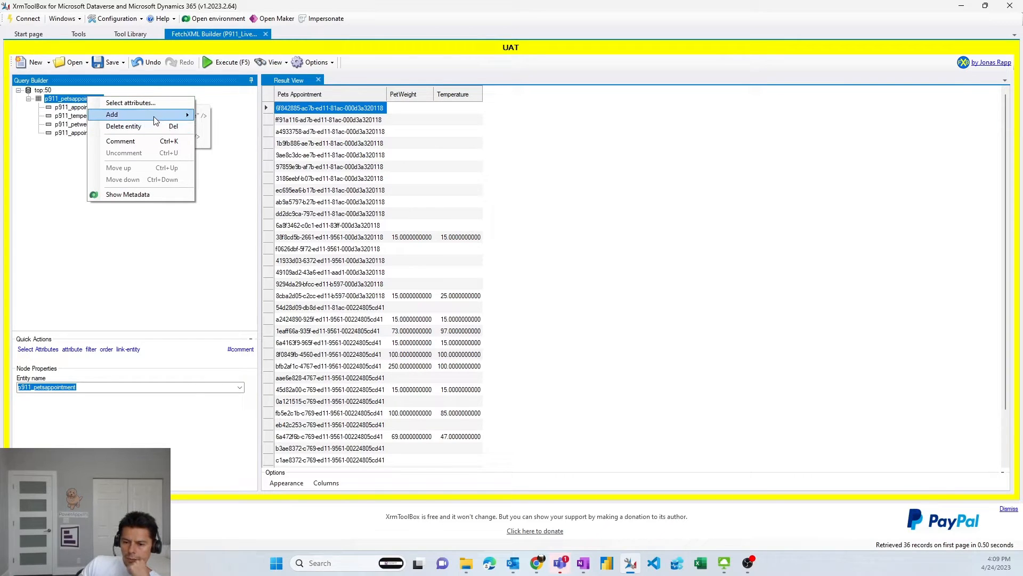
mouse_move(168, 118)
left_click(228, 154)
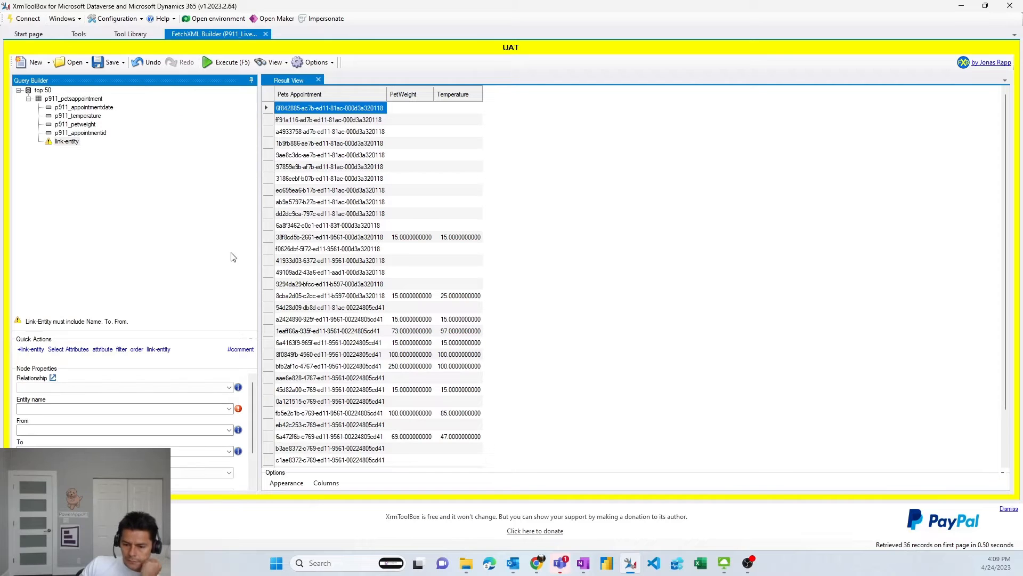
left_click(229, 388)
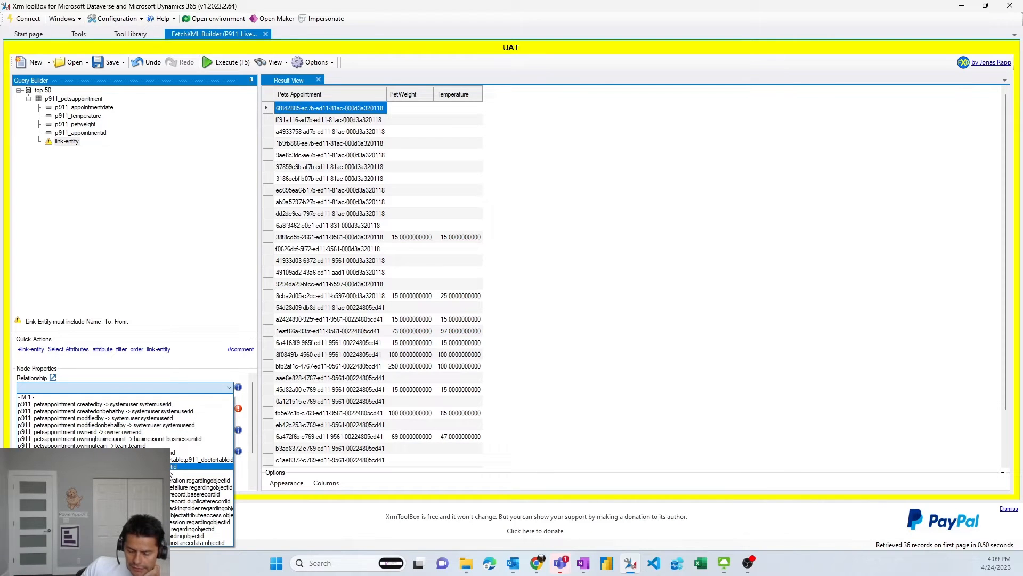
left_click(134, 467)
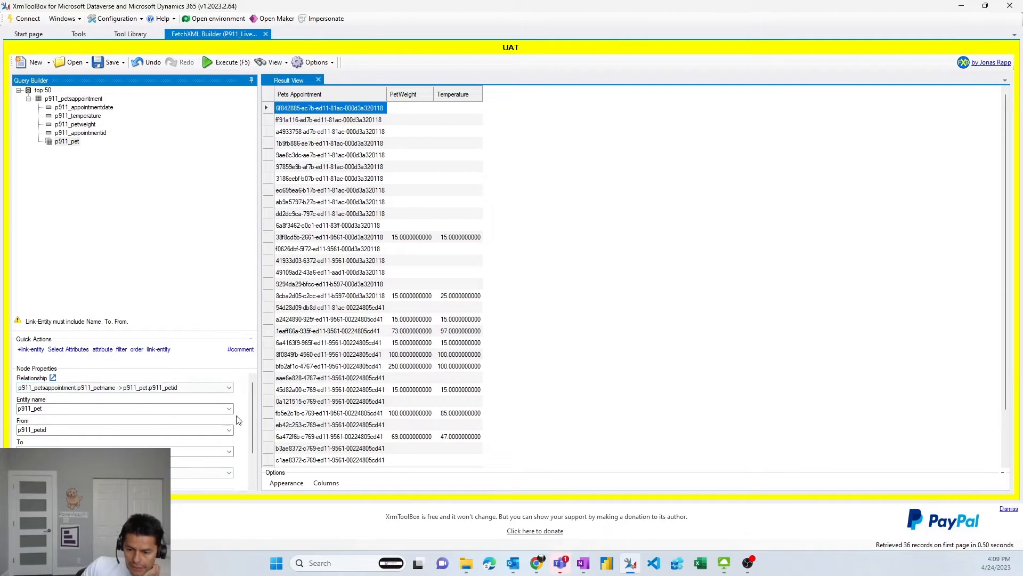
left_click_drag(252, 421, 251, 477)
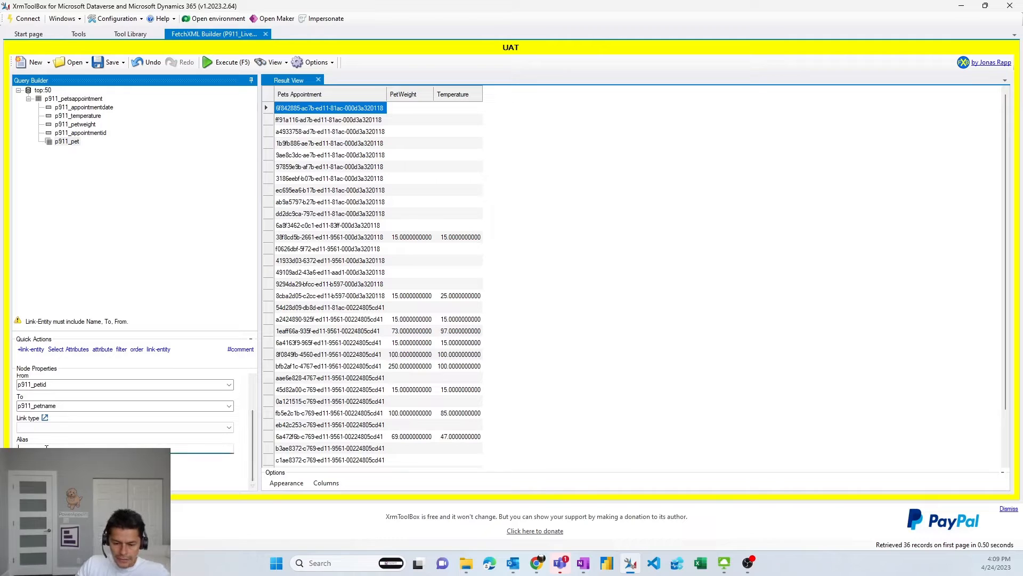
type("petinfo")
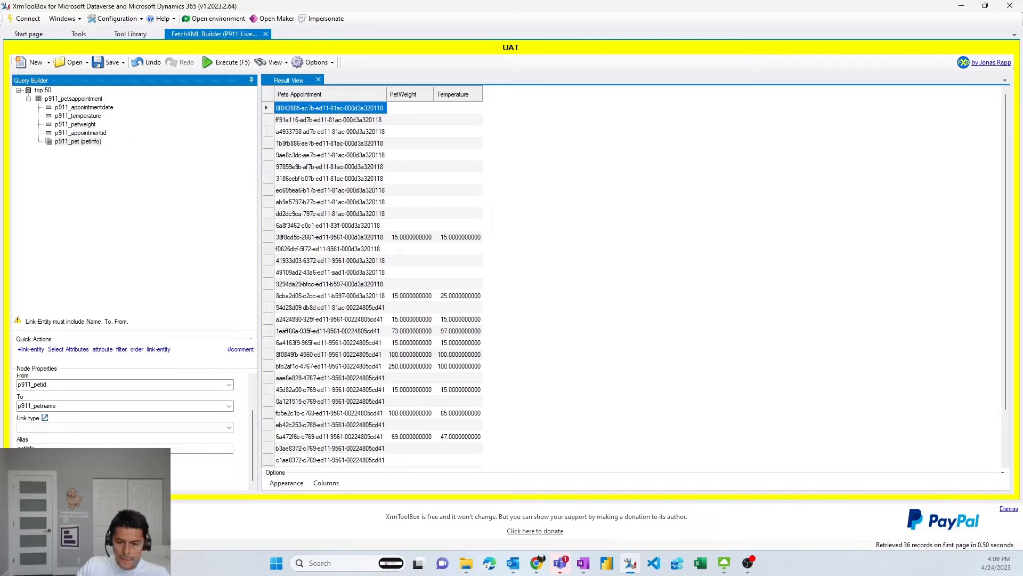
Select the Pet DOB and Pet Name attributes for the p911_pet (petinfo) link-entity and expand its node.
left_click(83, 142)
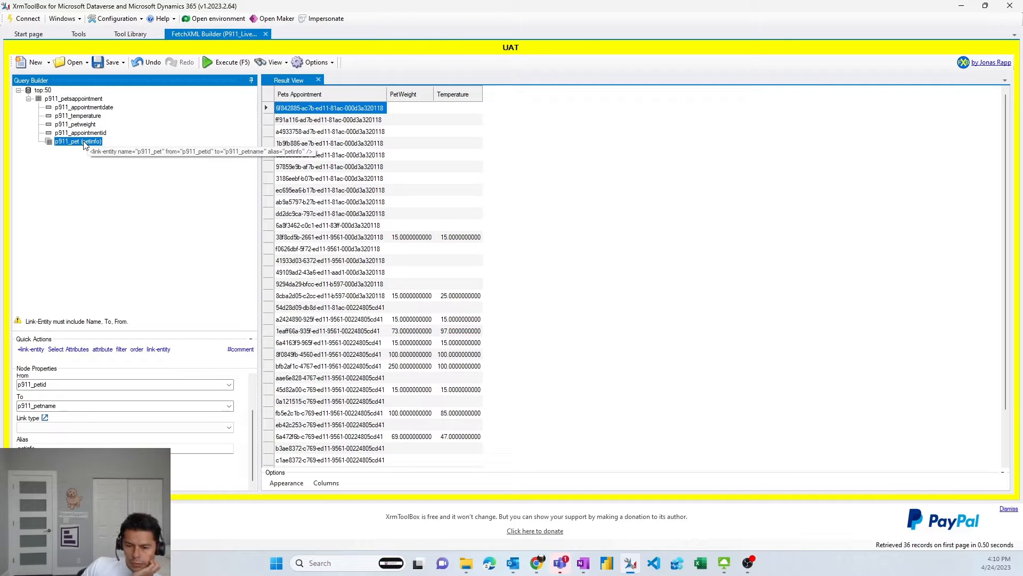
right_click(83, 144)
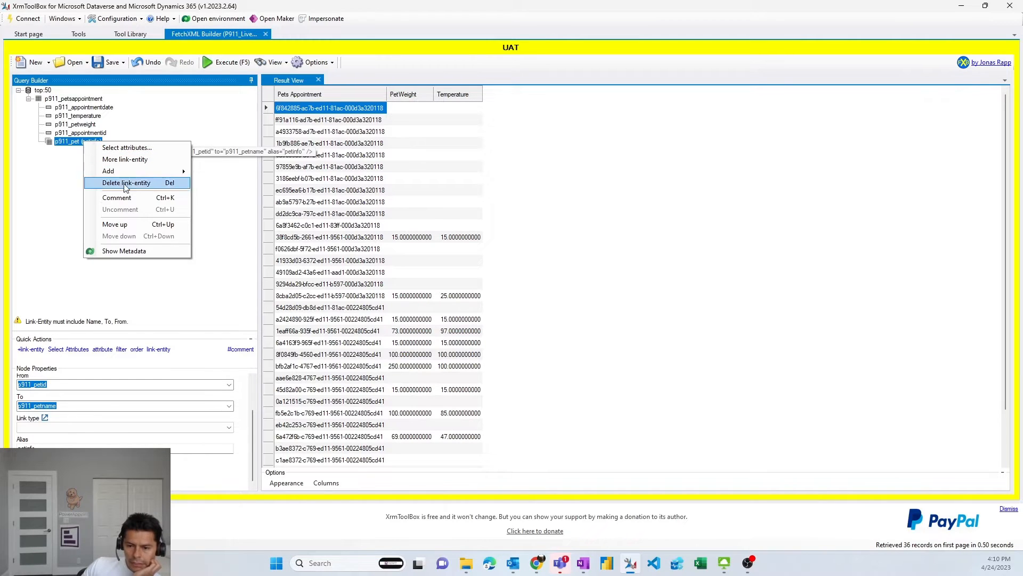
left_click(128, 147)
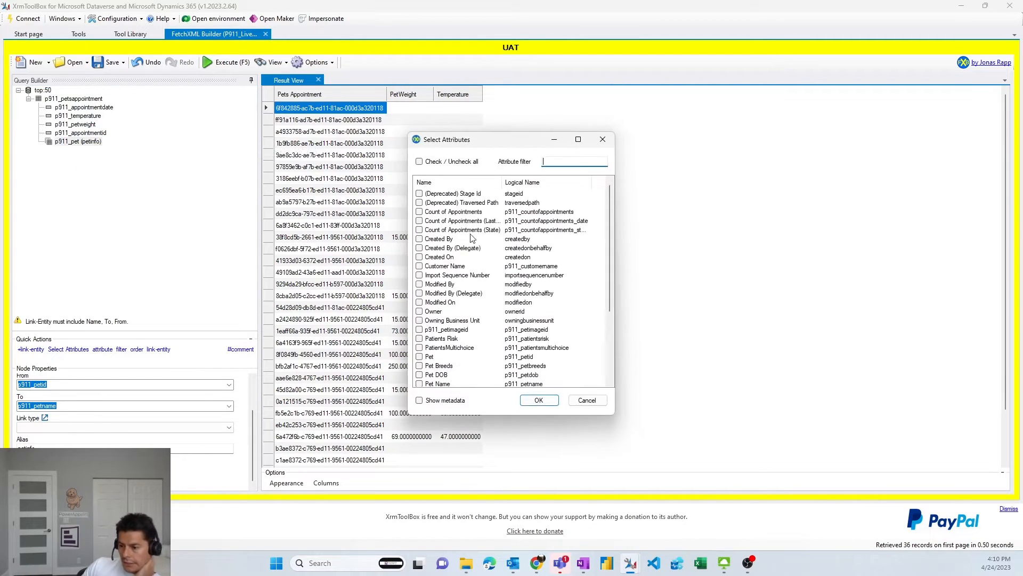
left_click(420, 375)
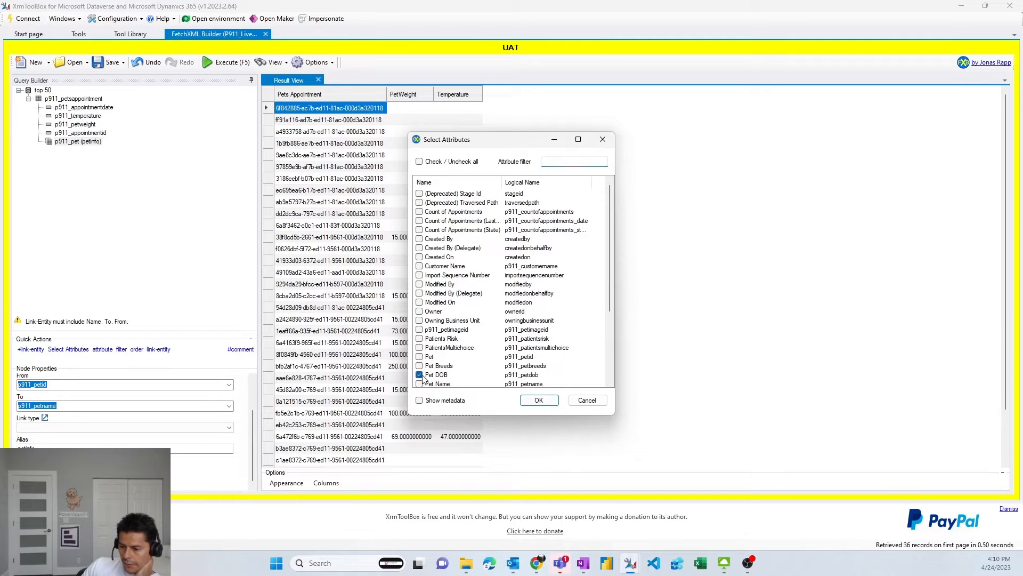
left_click(419, 383)
scroll(451, 372, "down", 2)
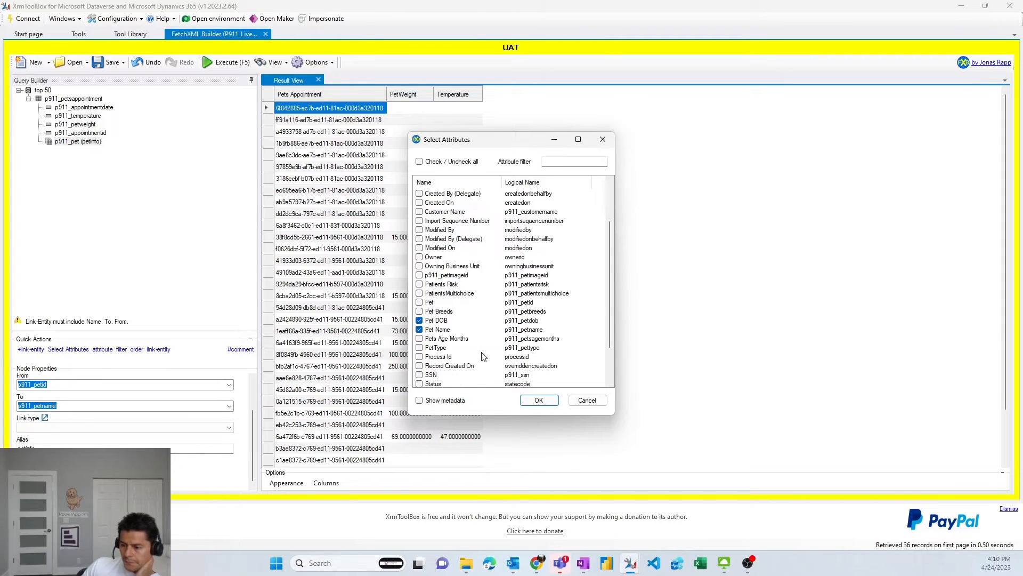
scroll(483, 357, "down", 1)
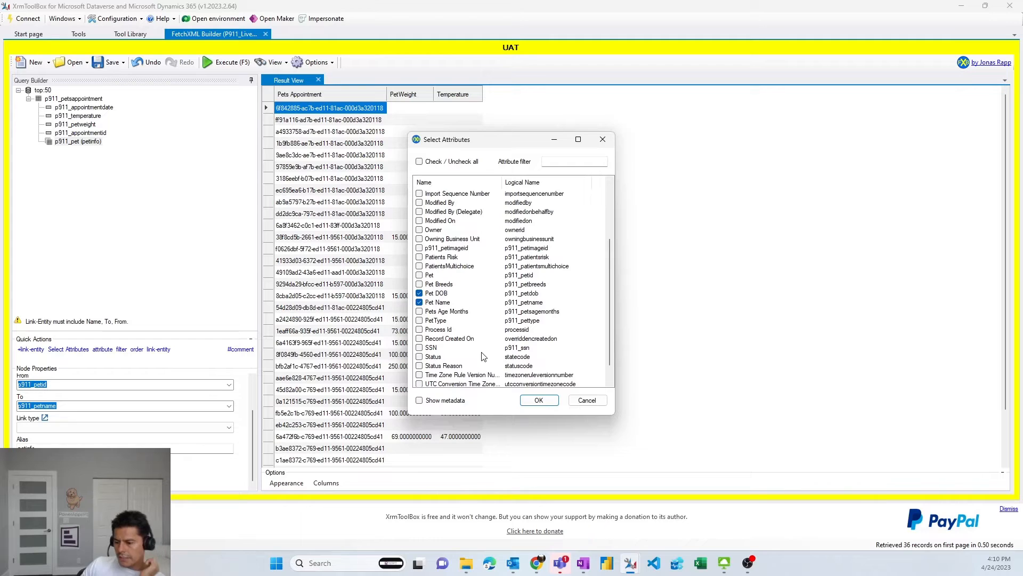
left_click(536, 401)
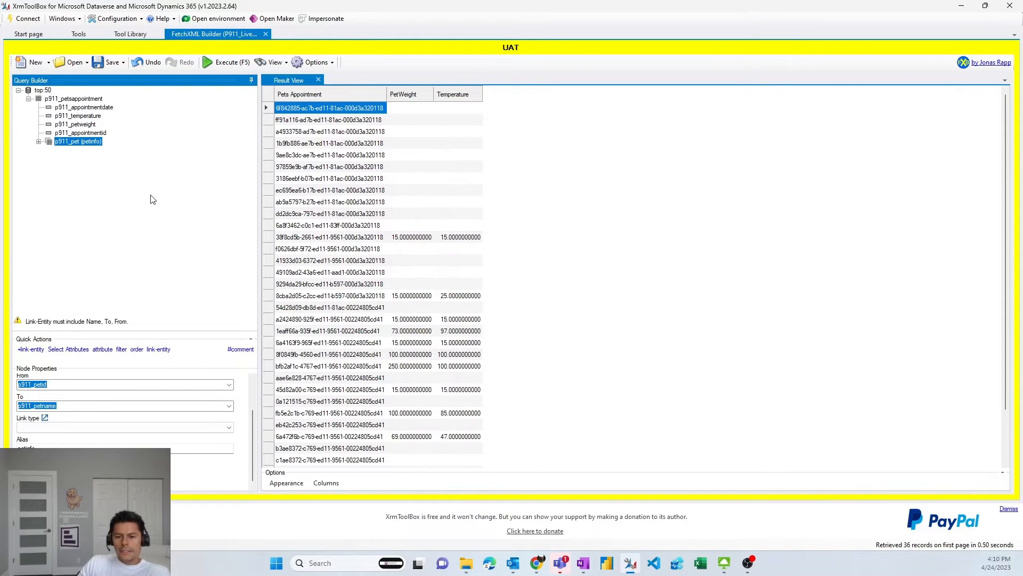
left_click(38, 142)
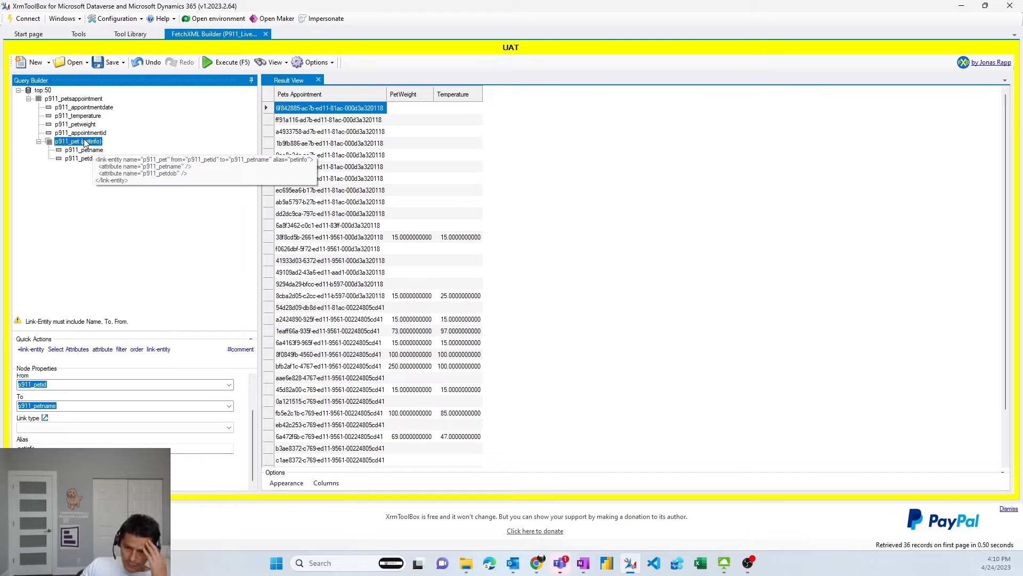
Add a nested link-entity under p911_pet using the p911_pettype -> p911_pettype.p911_pettypeid relationship, with the alias pettypeinfo.
right_click(84, 143)
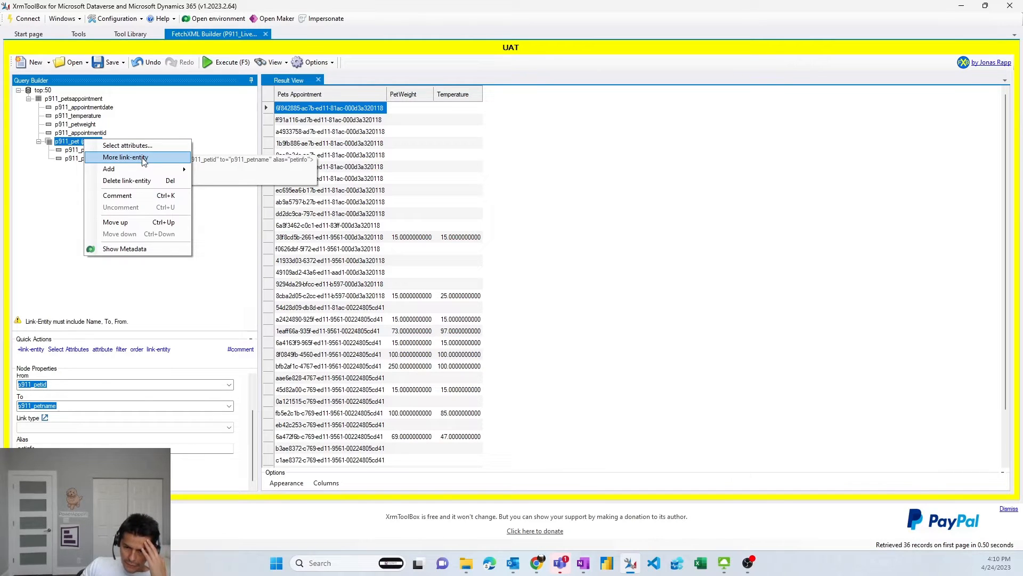
mouse_move(144, 170)
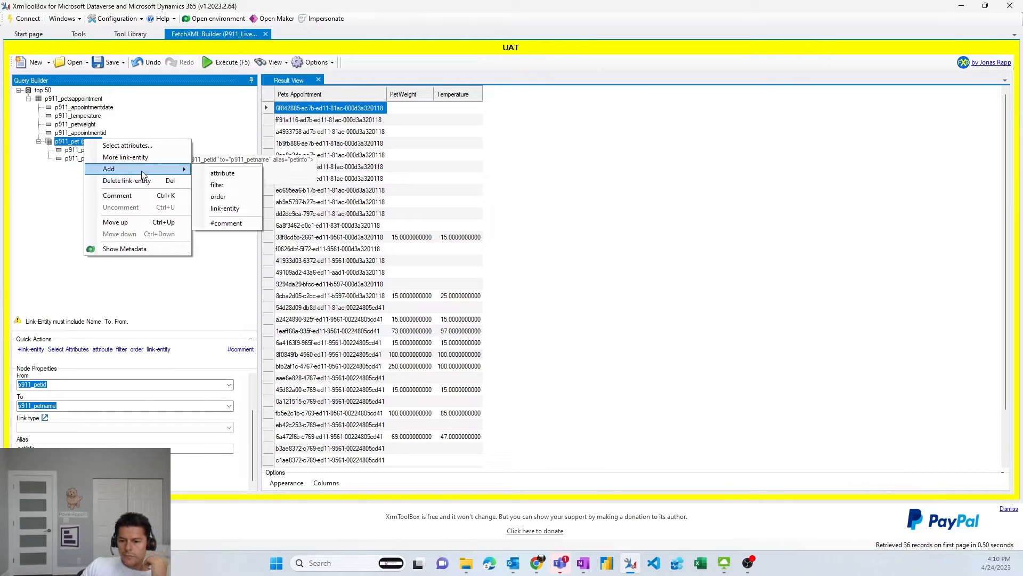
left_click(239, 209)
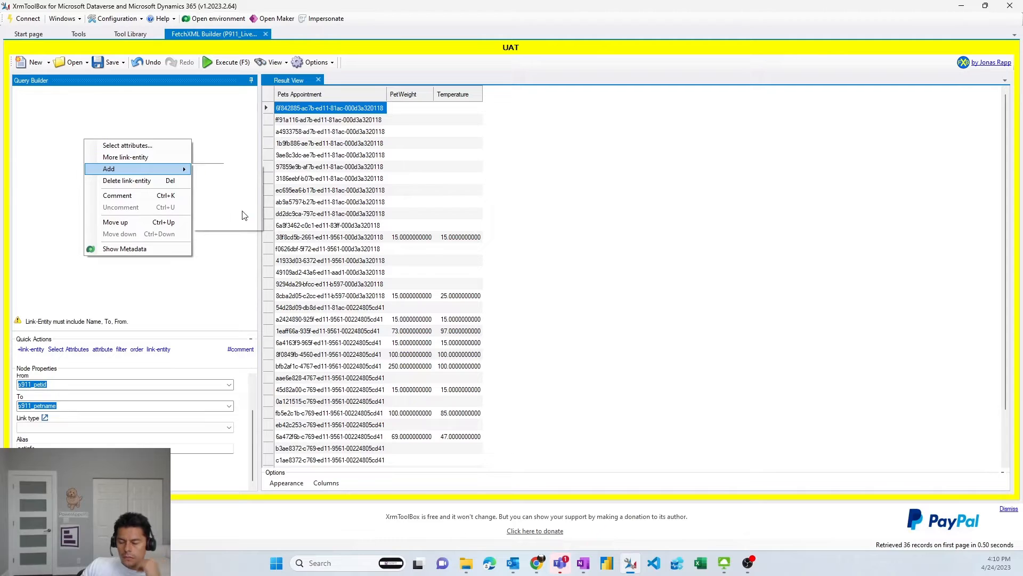
left_click(230, 379)
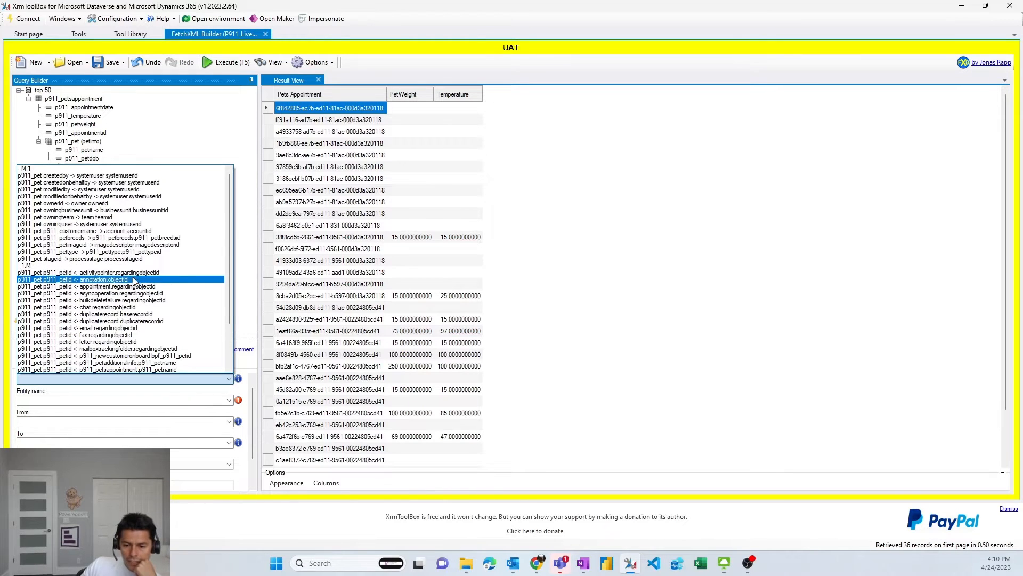
left_click(109, 252)
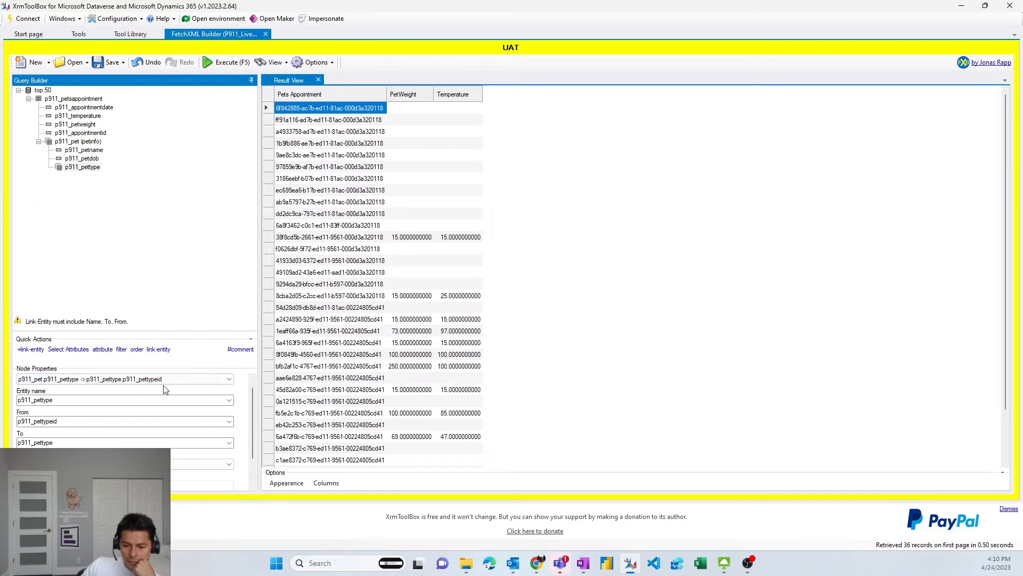
left_click_drag(253, 448, 252, 475)
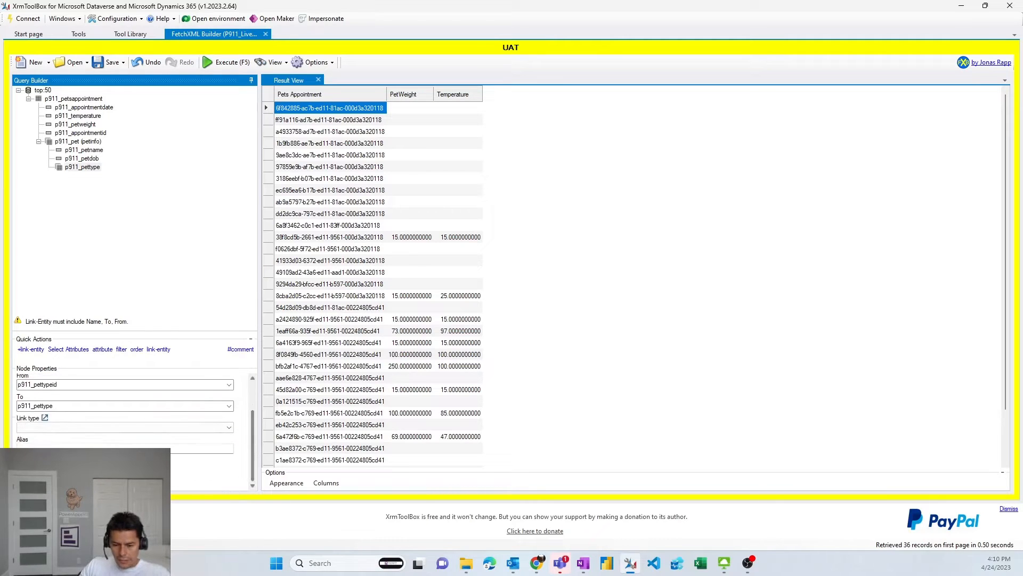
left_click(160, 449)
type("petty")
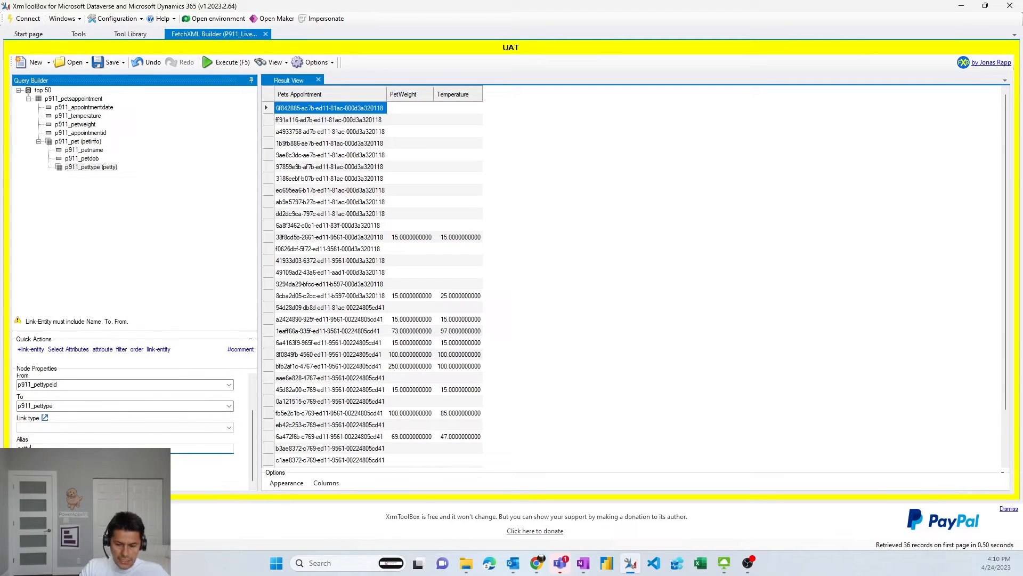
type("peinfo")
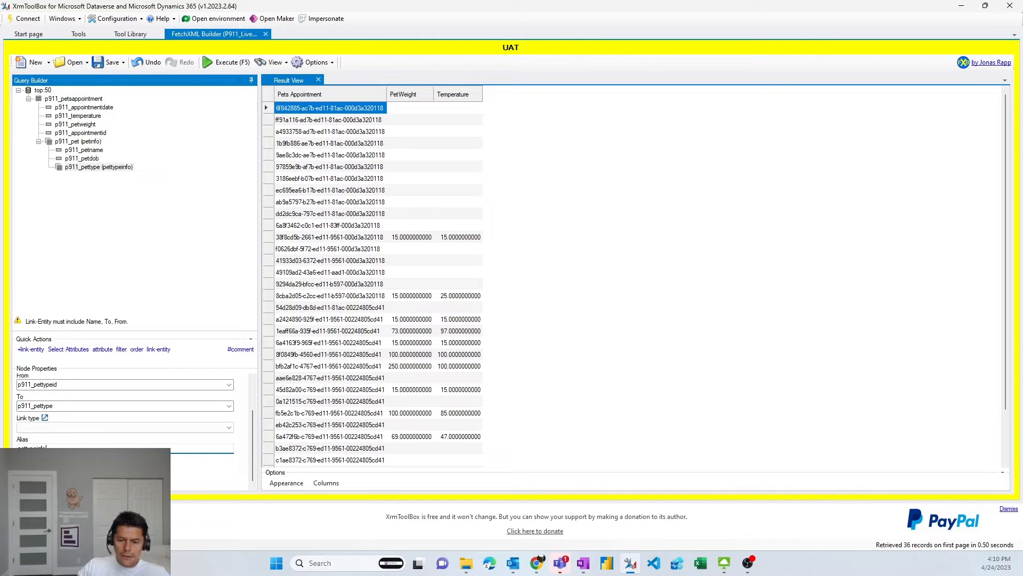
Select the PetTypeName attribute for the p911_pettype (pettypeinfo) link-entity and expand its node.
left_click(128, 168)
right_click(118, 167)
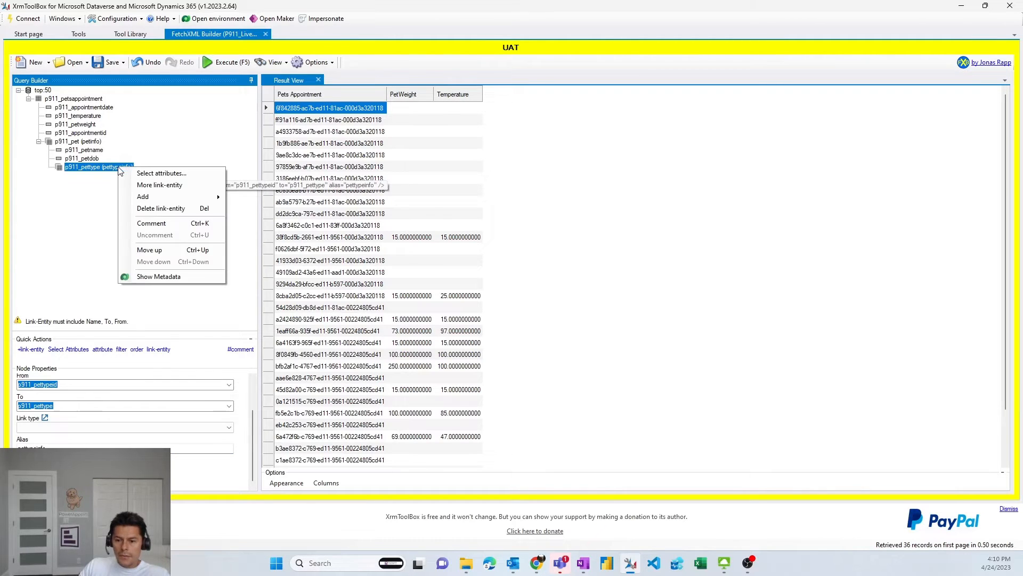
left_click(162, 174)
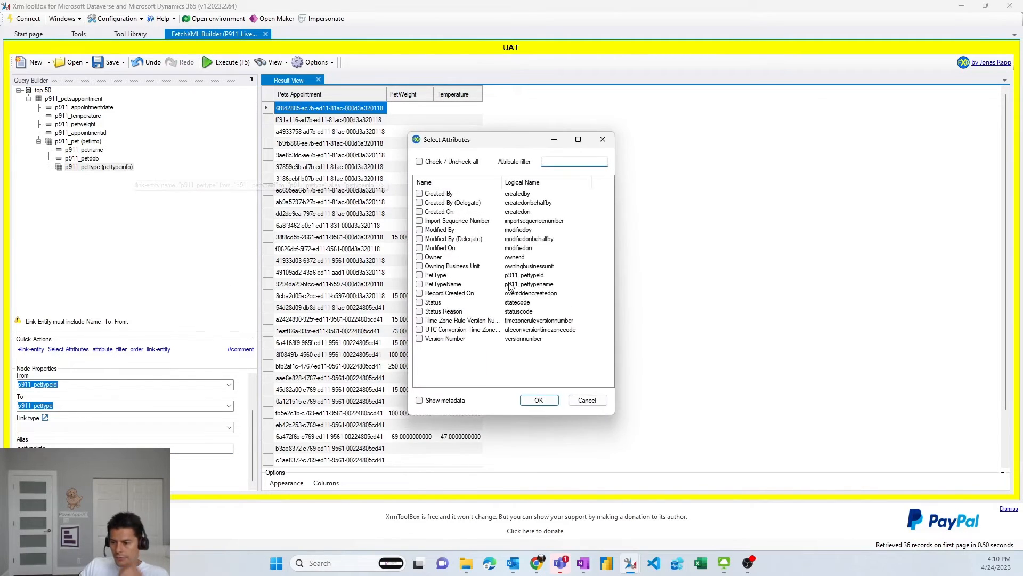
left_click(418, 284)
left_click(539, 400)
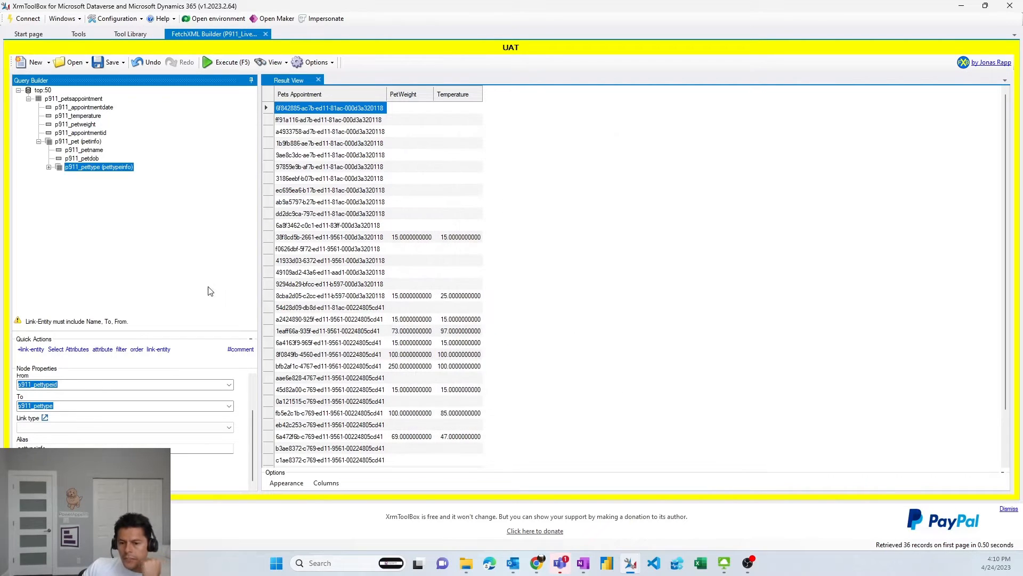
left_click(50, 167)
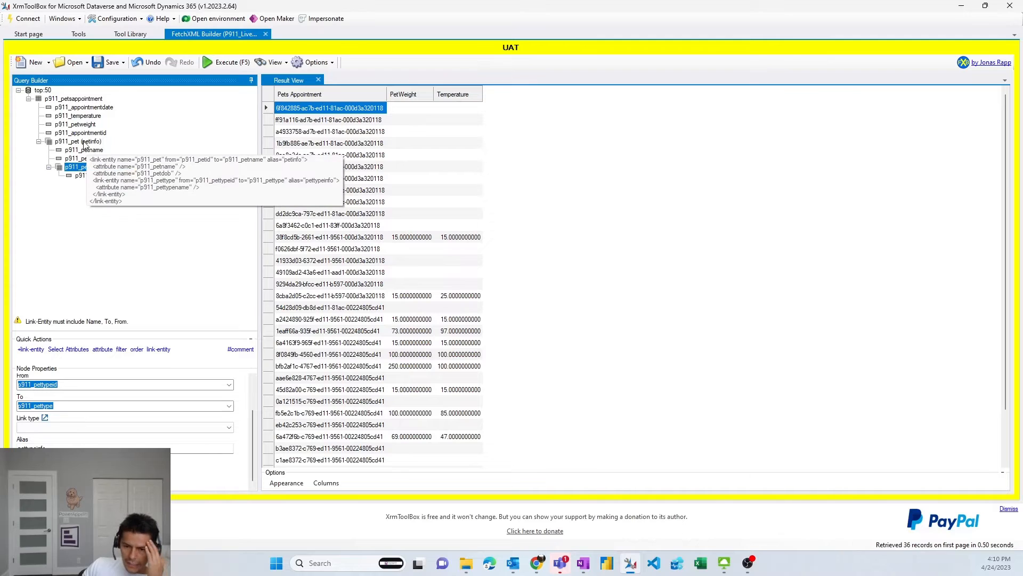
Add a nested link-entity under p911_pet using the p911_customername -> account.accountid relationship, with the alias customerinfo.
left_click(81, 143)
right_click(81, 143)
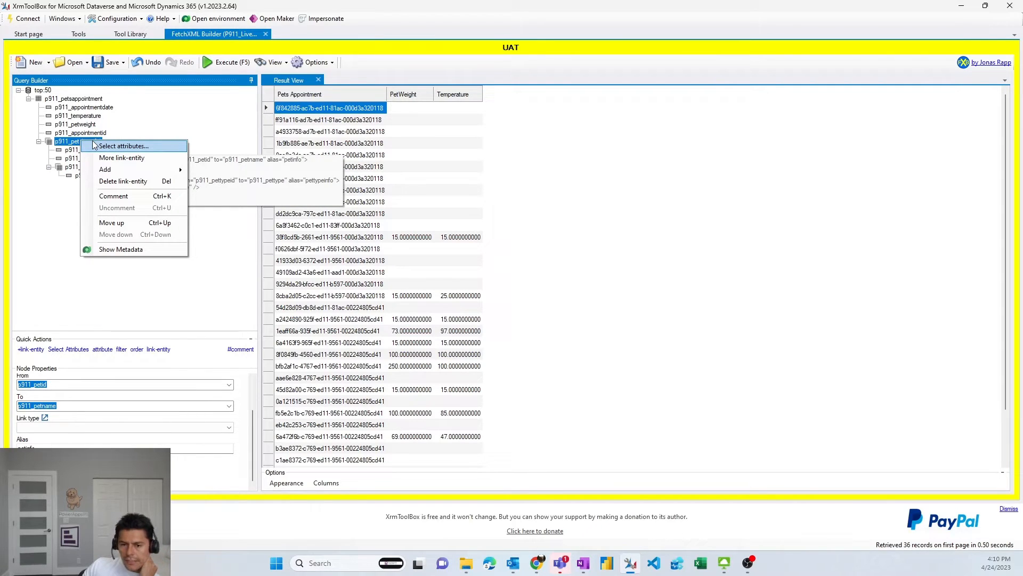
mouse_move(149, 169)
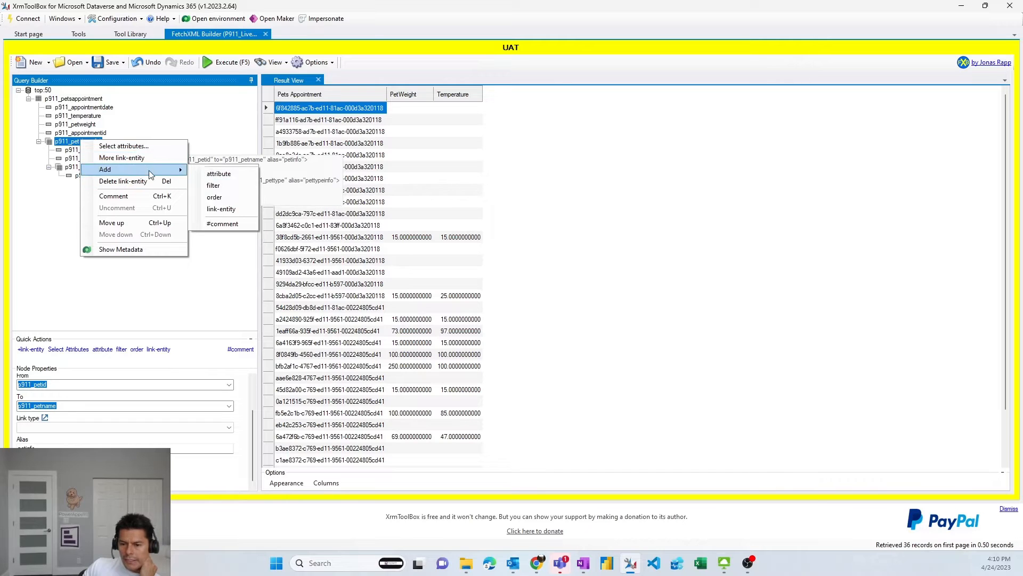
left_click(240, 210)
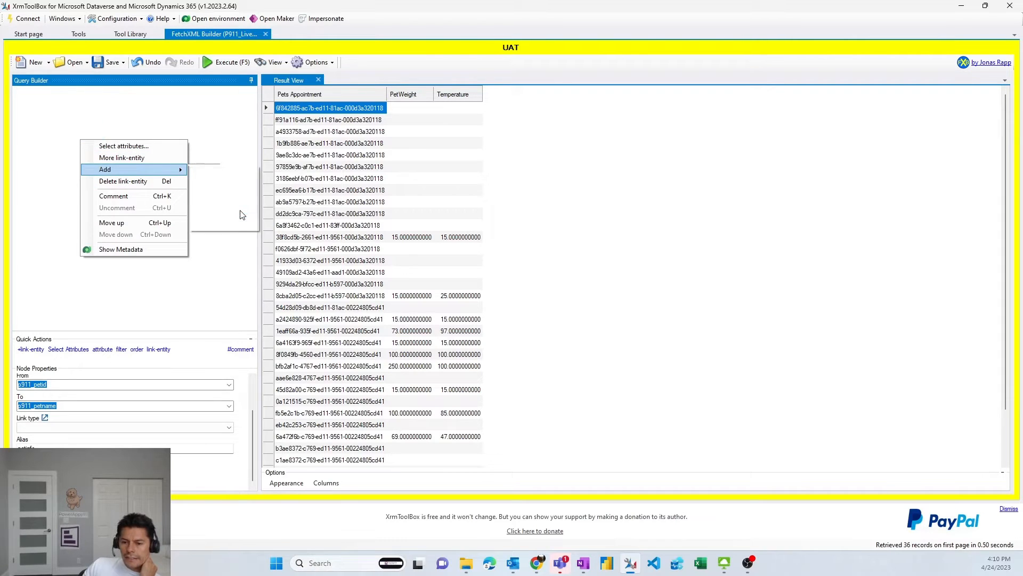
left_click(229, 378)
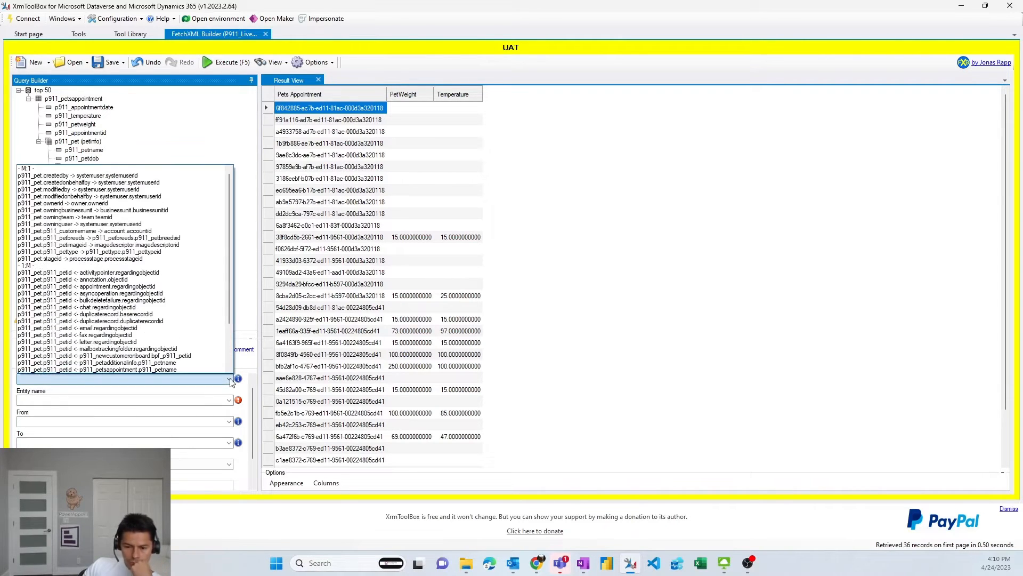
left_click(136, 235)
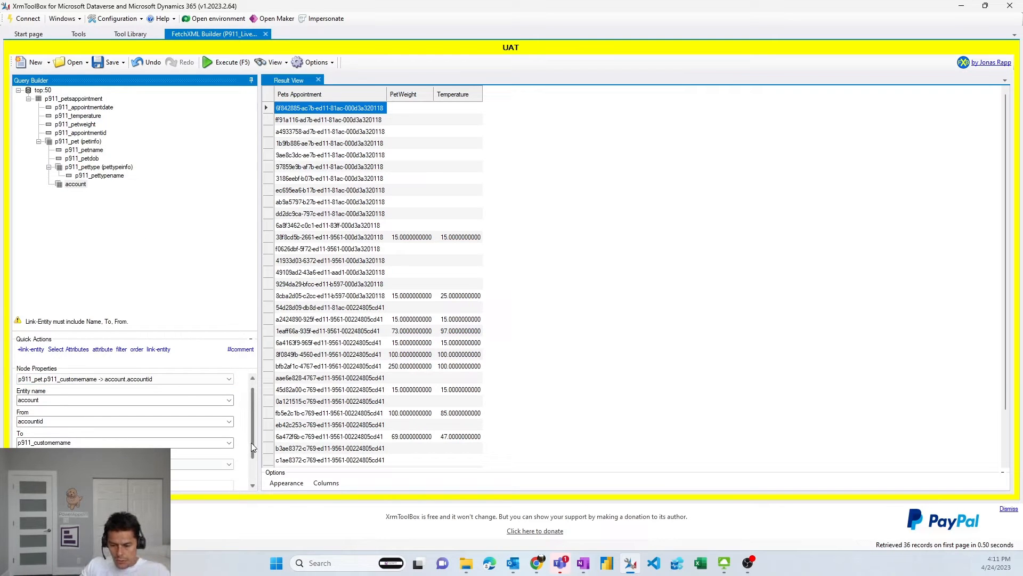
left_click_drag(253, 445, 253, 472)
left_click(200, 449)
type("cus")
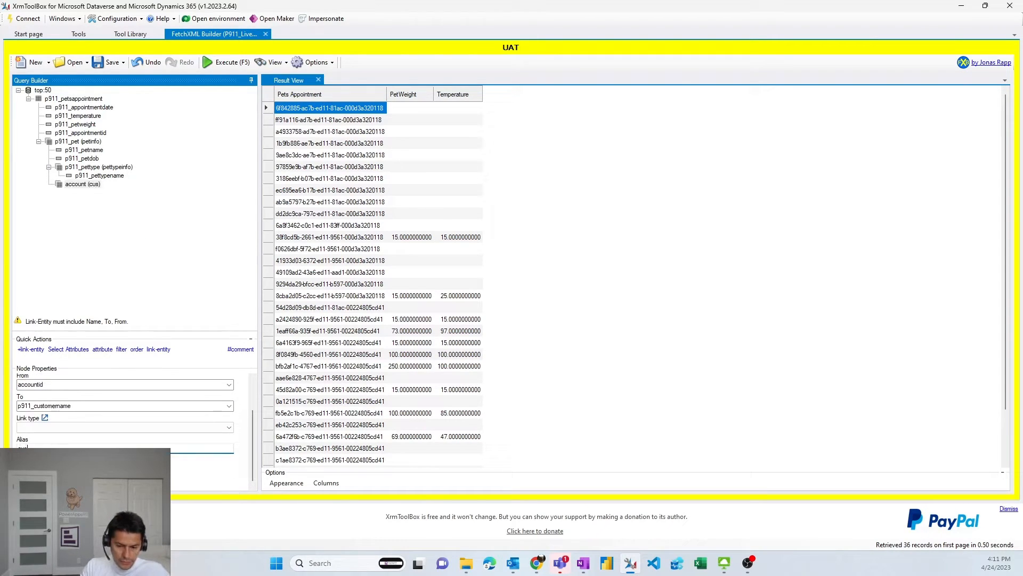
type("tomdr")
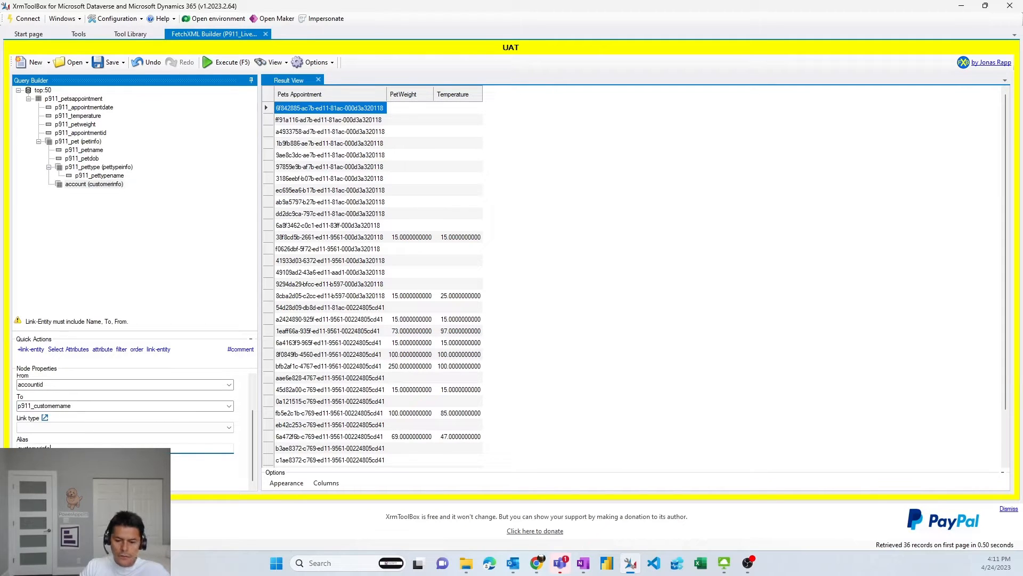
Mark Account, Account Name, Address 1, Address 1: Address Type and Address 1: City as attributes for the account (customerinfo) link-entity.
right_click(102, 186)
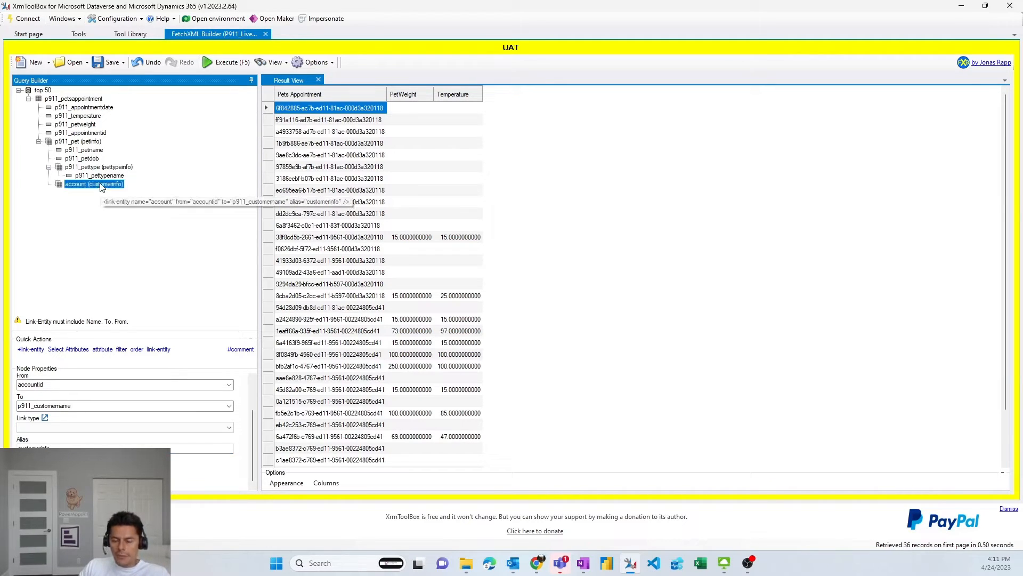
left_click(130, 191)
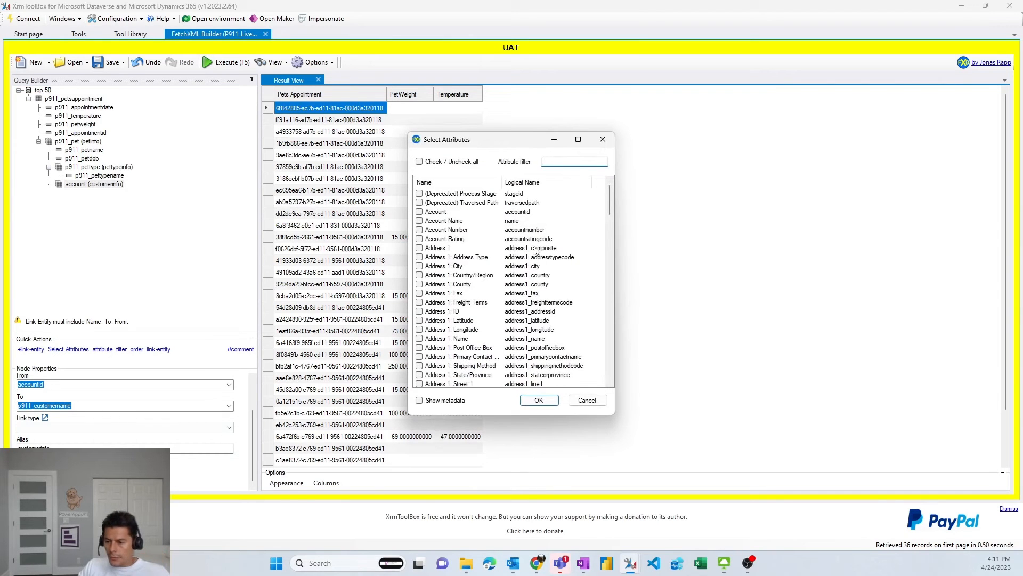
left_click(419, 212)
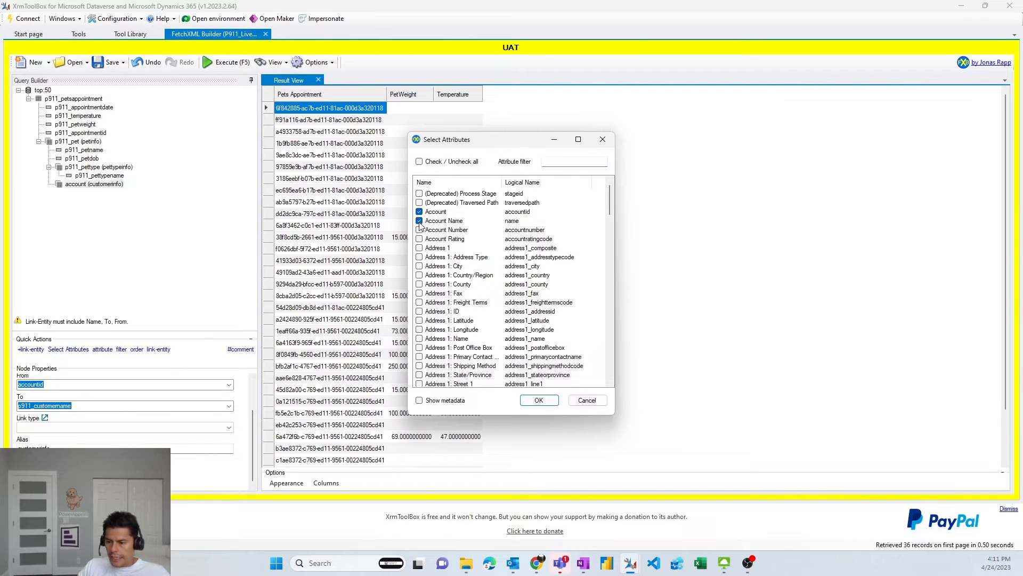
left_click(420, 248)
left_click(419, 257)
left_click(420, 266)
Filter the account attributes to add Email and Main Phone, accept the selection and expand the account (customerinfo) node.
left_click(554, 162)
type("email")
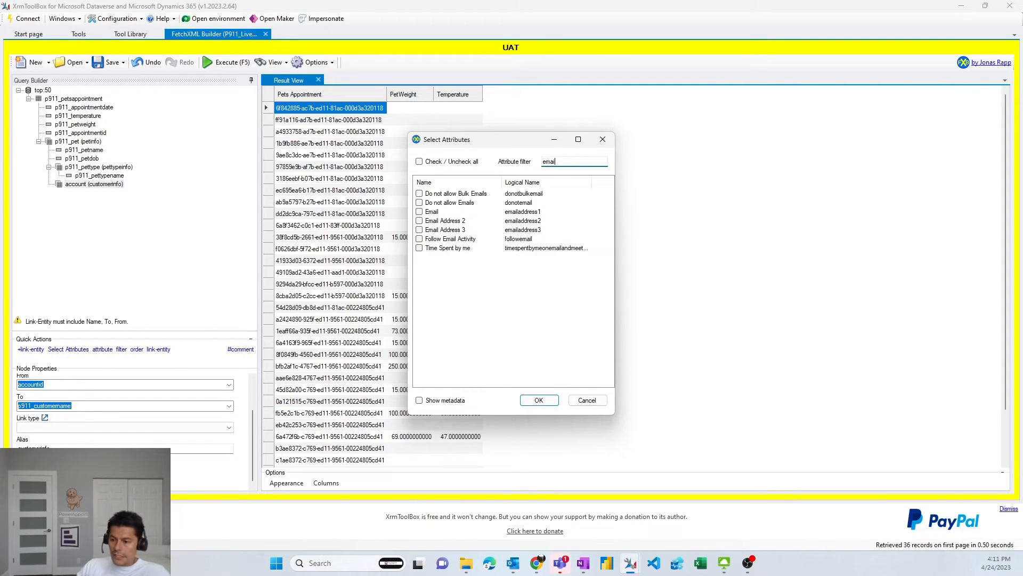
left_click(421, 212)
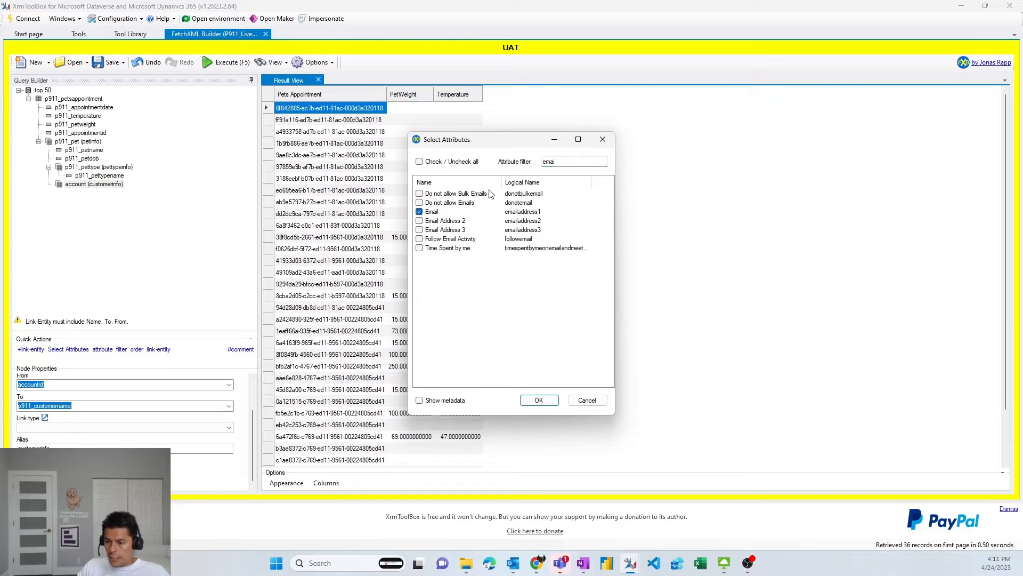
double_click(570, 162)
type("phone")
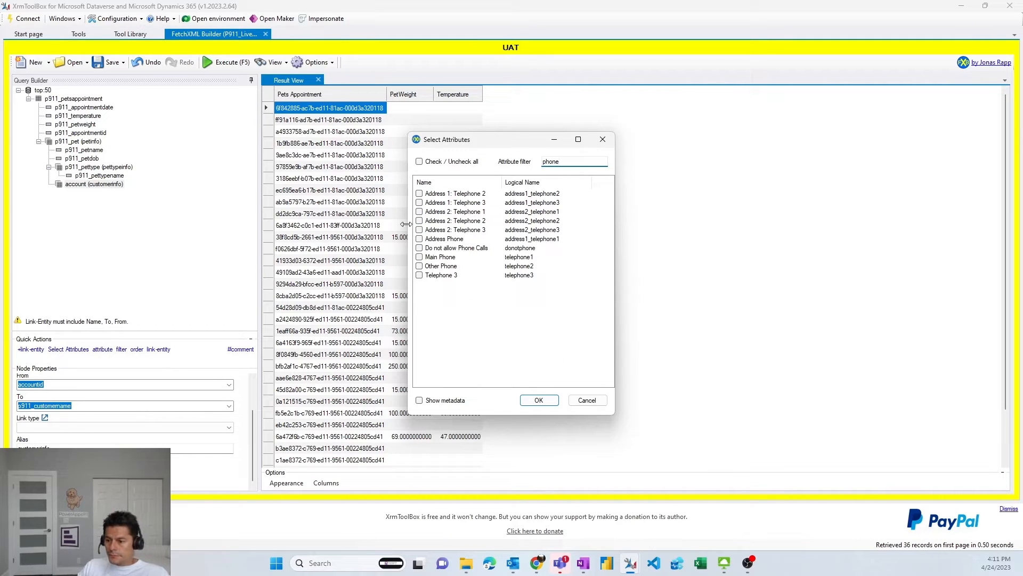
left_click(419, 257)
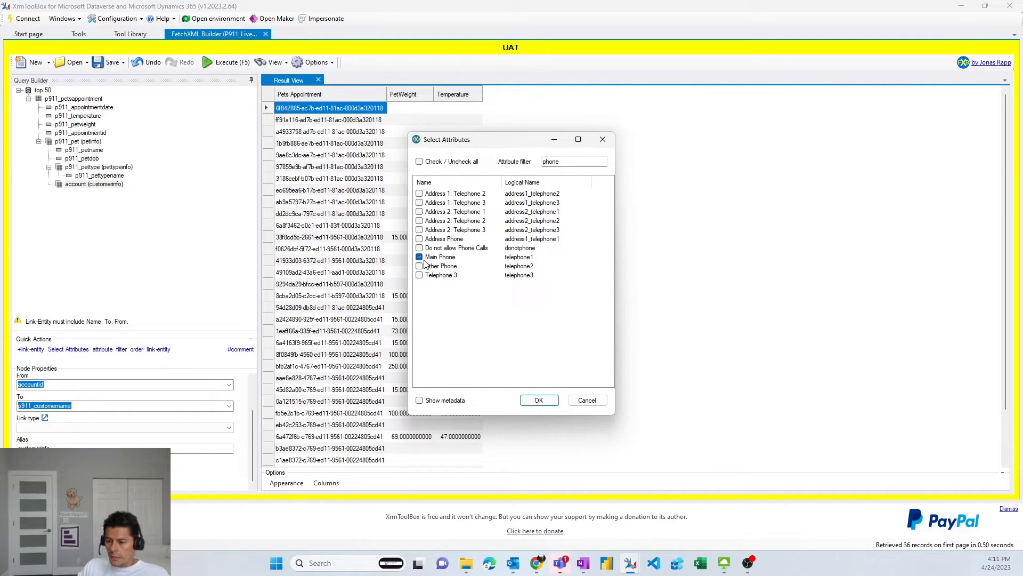
left_click(540, 400)
left_click(48, 184)
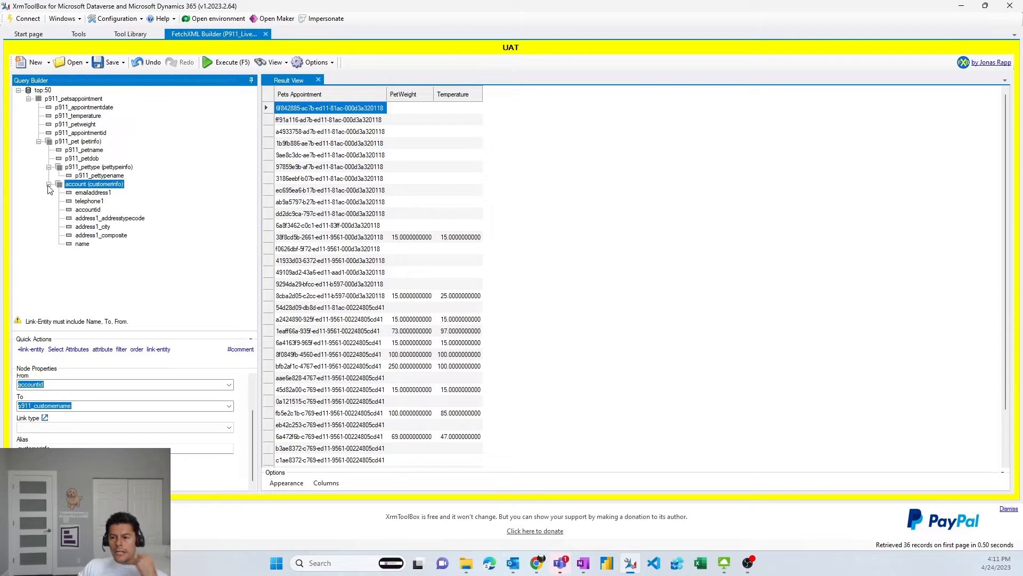
Execute the query and review the columns returned from the appointment, pet, pet type and account tables.
left_click(224, 68)
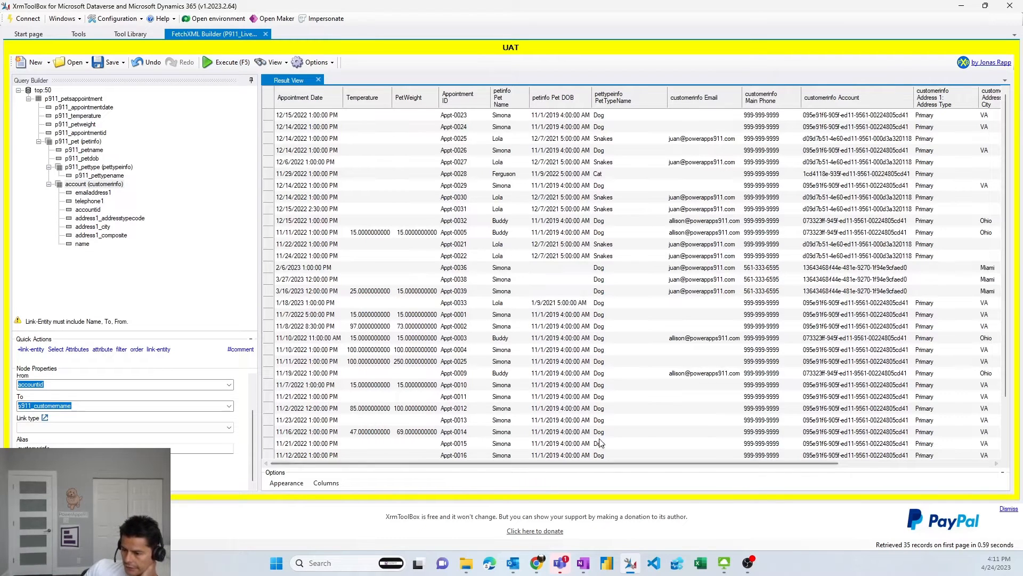
left_click_drag(570, 467, 621, 425)
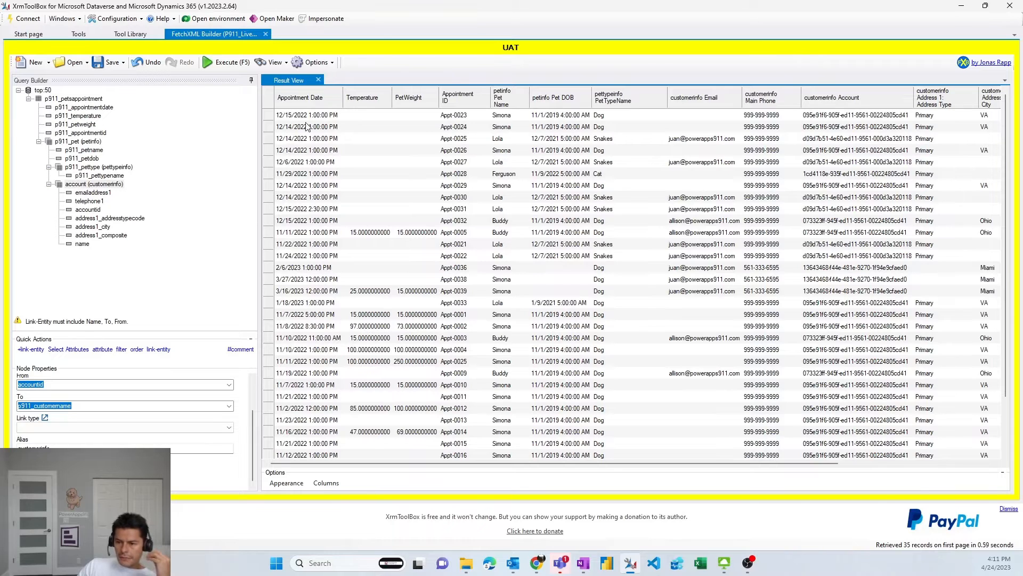
Show the query as FetchXML code and set the fetch top value to 5000.
left_click(273, 62)
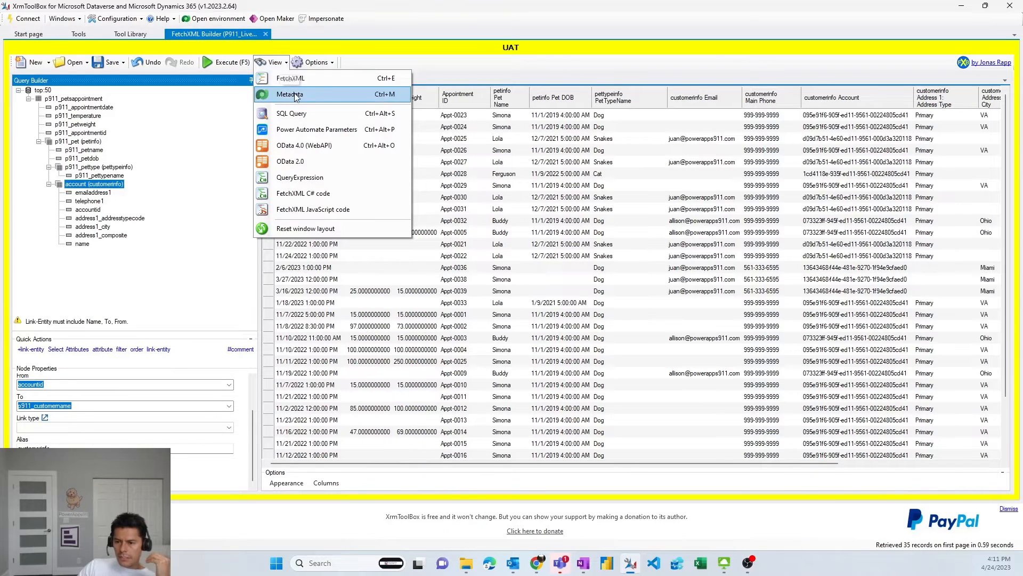
left_click(320, 80)
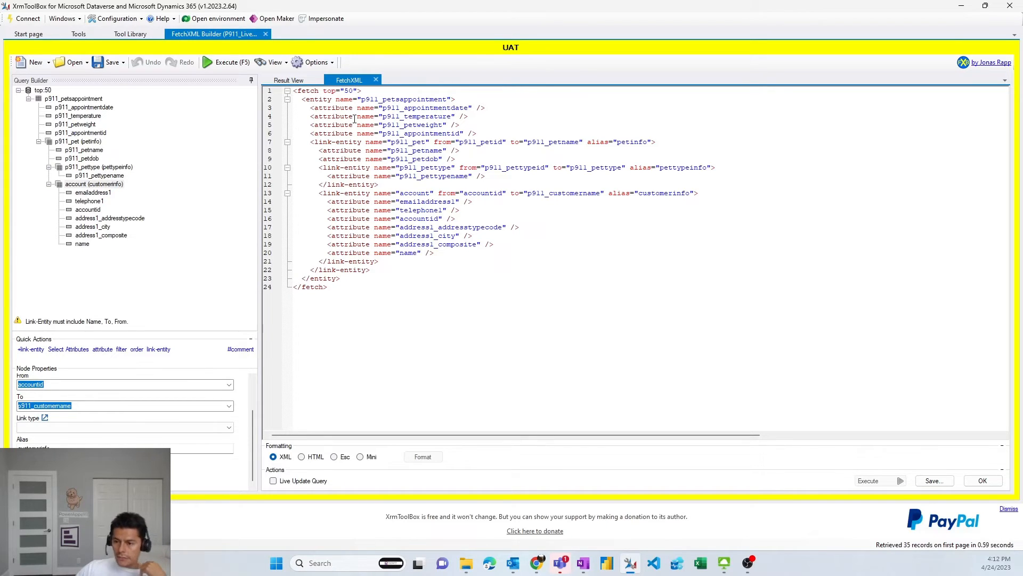
type("00")
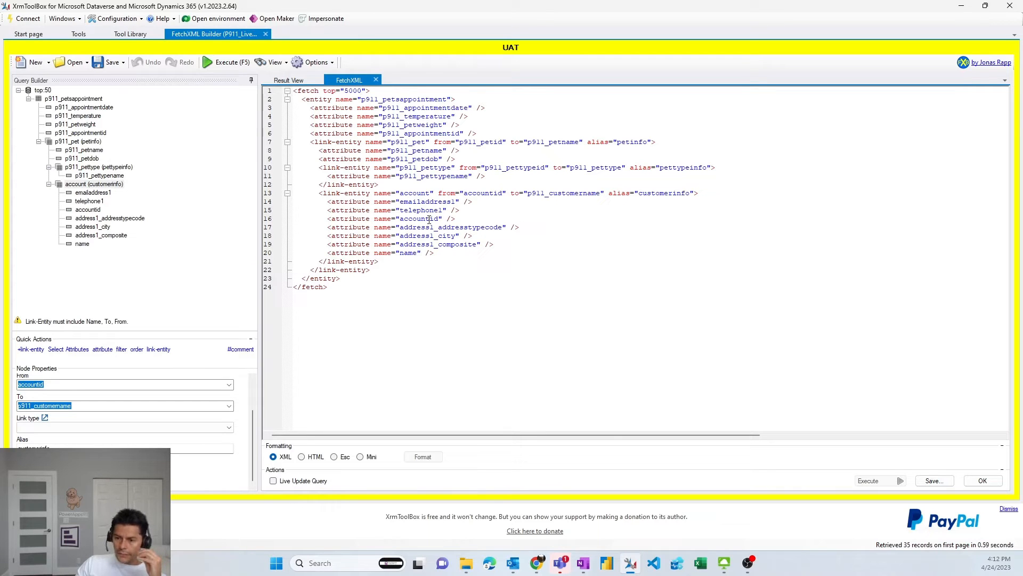
Switch to Power Apps in the browser and open the Get_Related_table_view cloud flow of the VetCRM_Liveclass solution for editing.
left_click(536, 563)
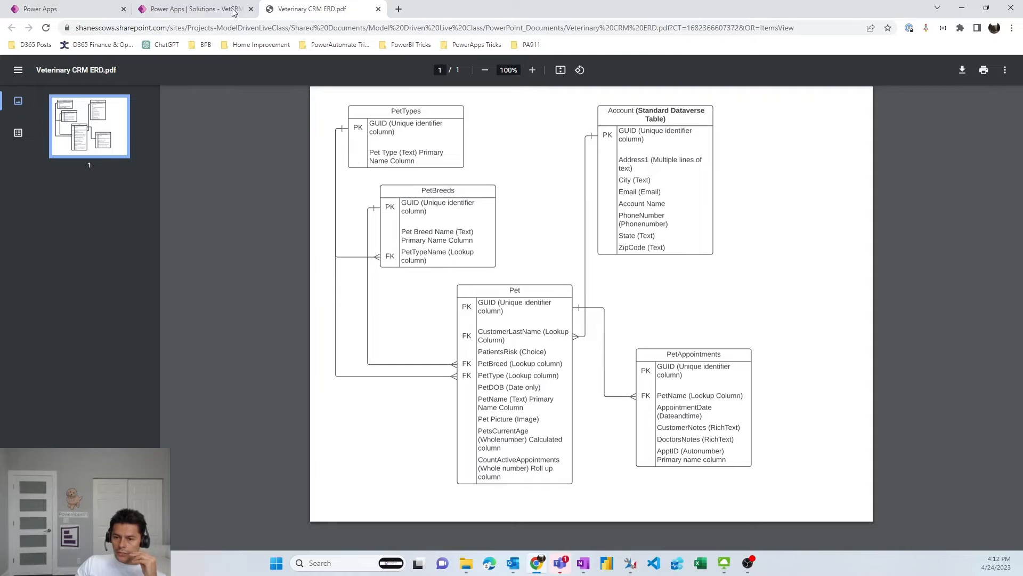
left_click(205, 6)
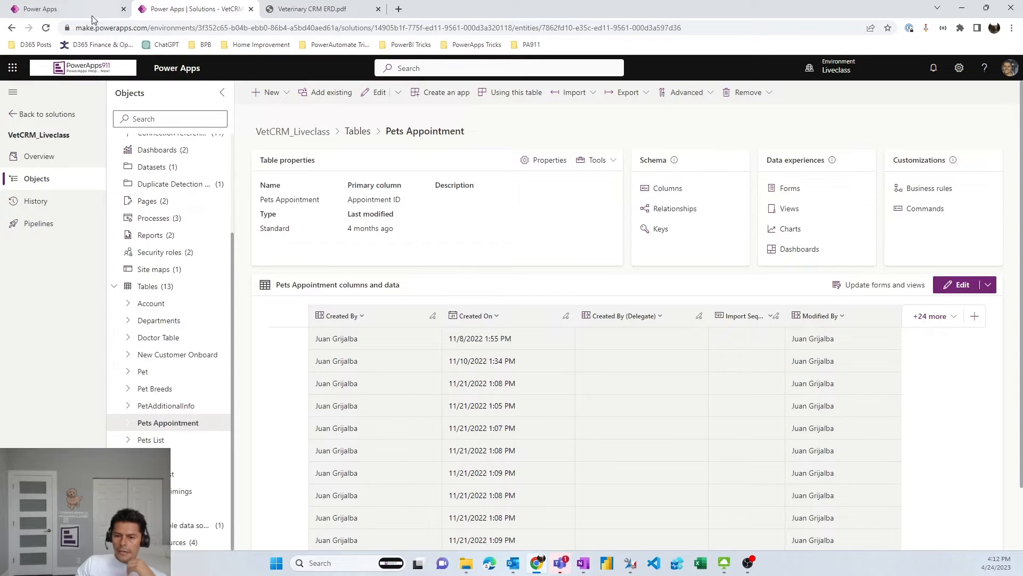
left_click(51, 6)
left_click(216, 6)
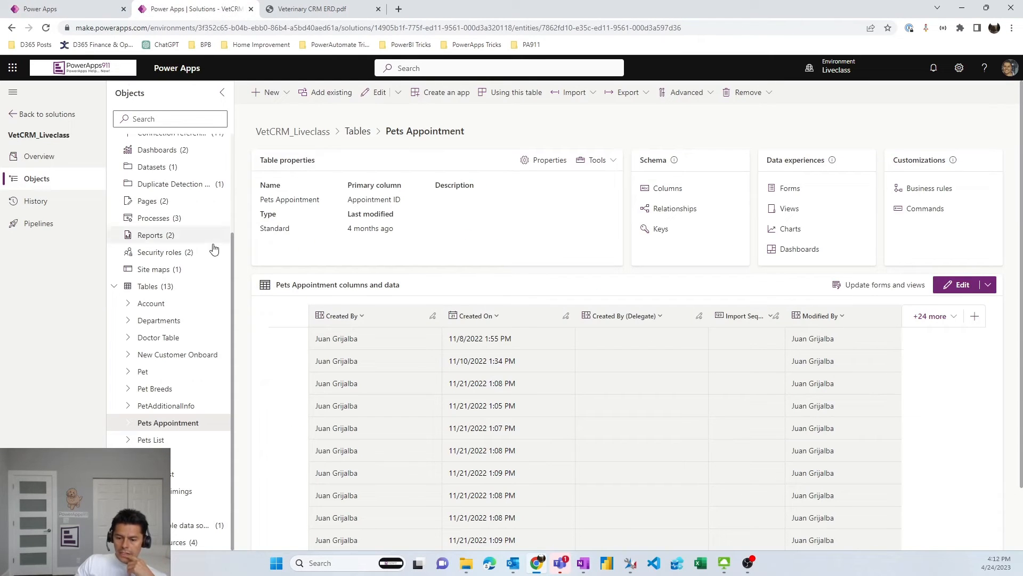
scroll(163, 408, "up", 3)
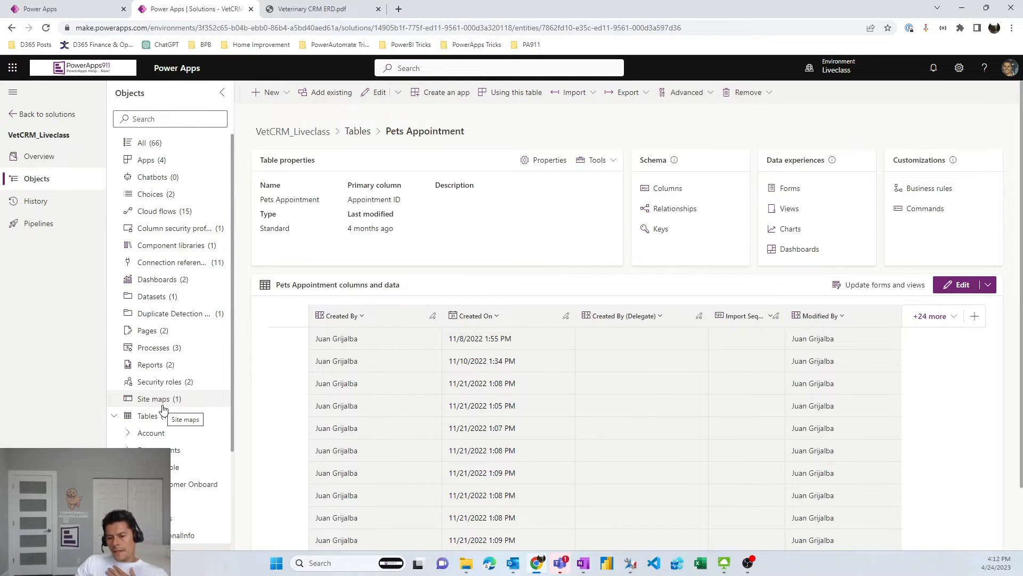
left_click(170, 228)
left_click(159, 217)
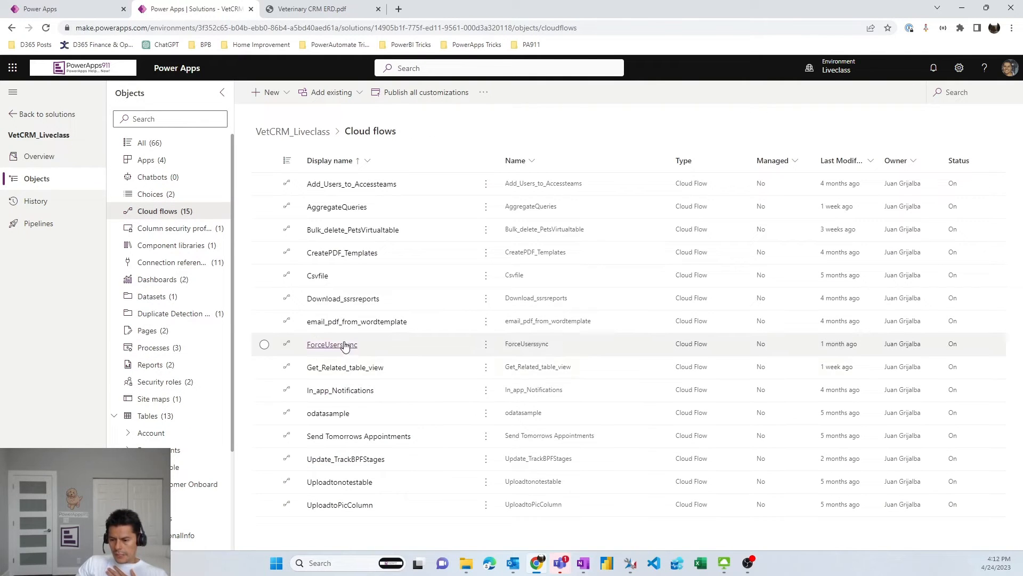
left_click(486, 367)
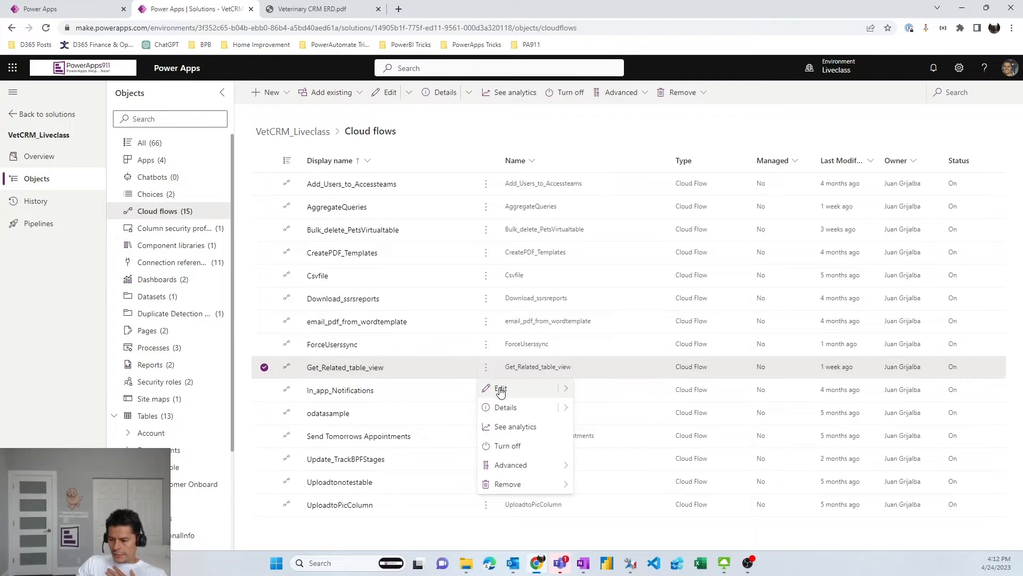
left_click(501, 389)
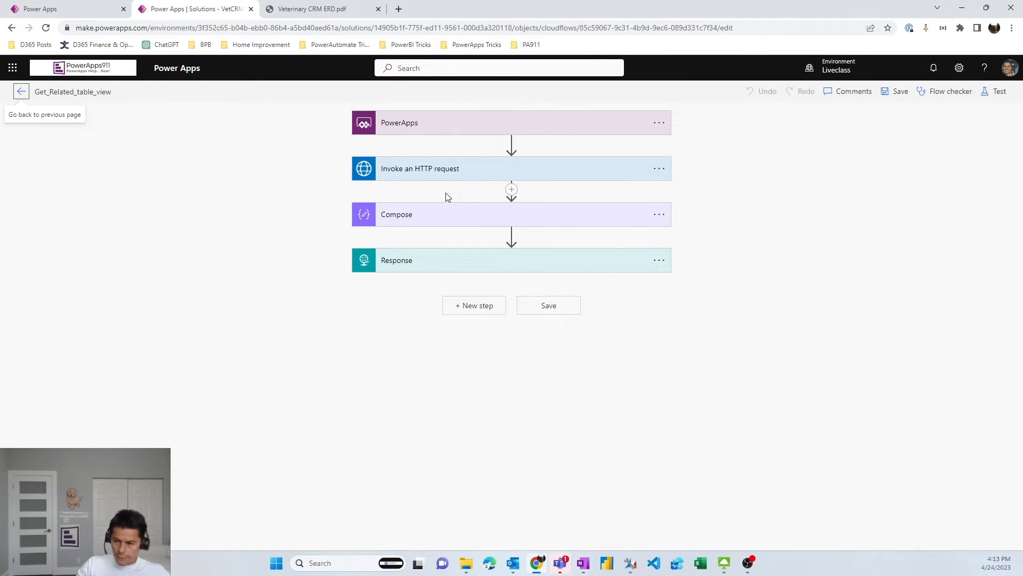
Expand the PowerApps trigger and the Invoke an HTTP request action, and examine the request's method and FetchXML URL.
left_click(460, 127)
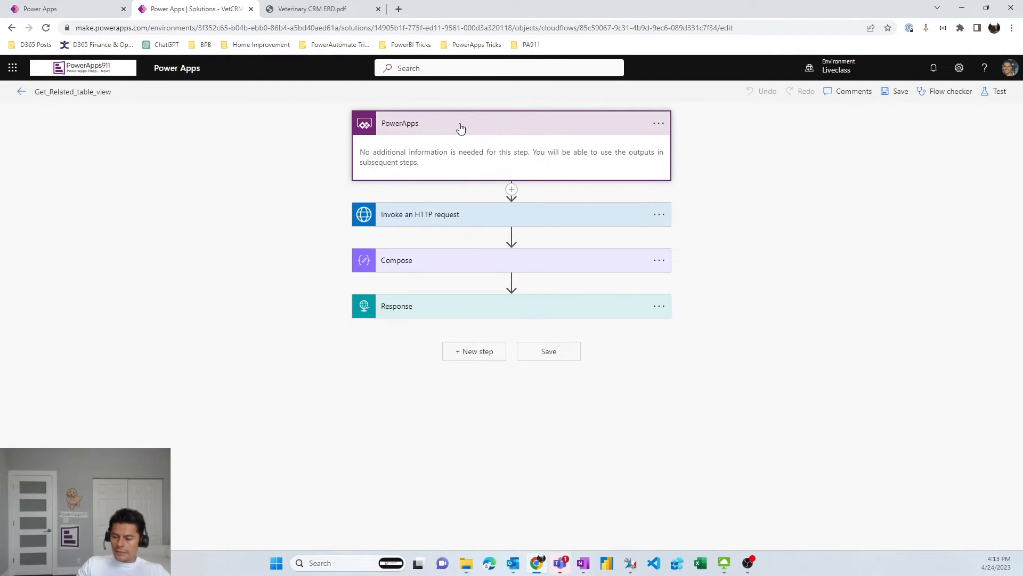
left_click(440, 223)
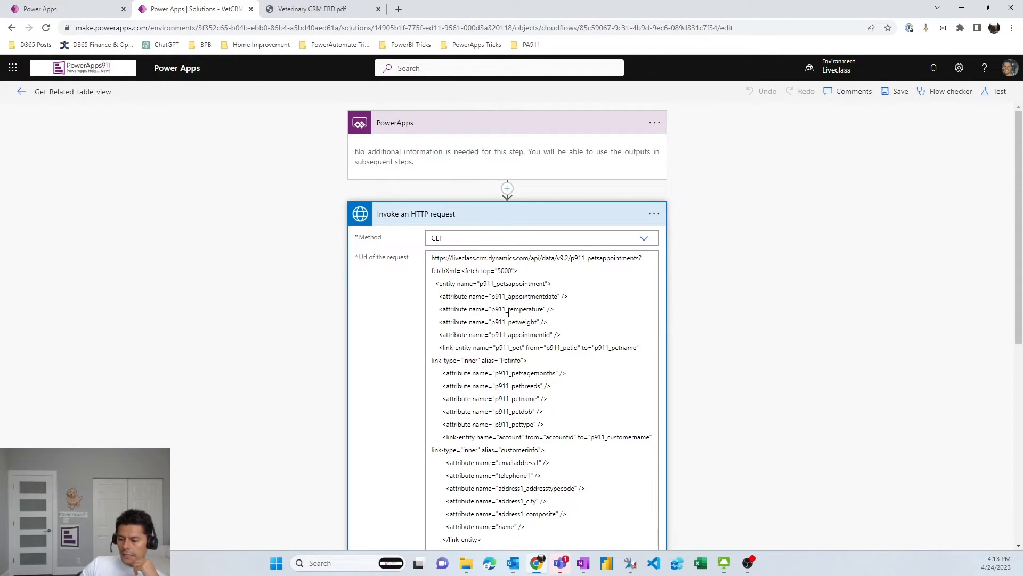
scroll(508, 314, "down", 3)
scroll(508, 314, "up", 3)
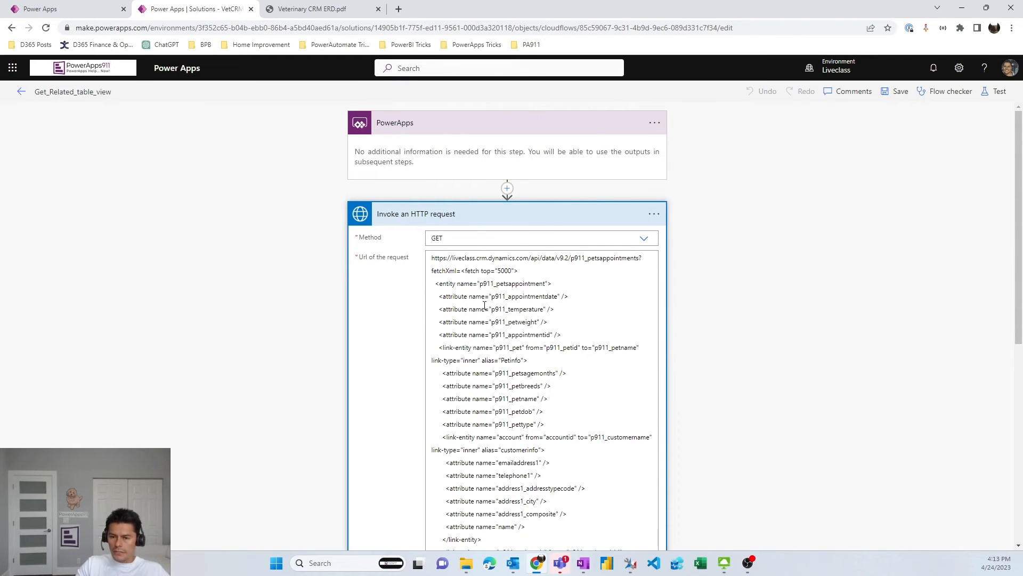
Load the flow's copied address in the browser tab holding the Veterinary CRM ERD PDF and list the VetCRM_Liveclass solution's tables there.
left_click(40, 8)
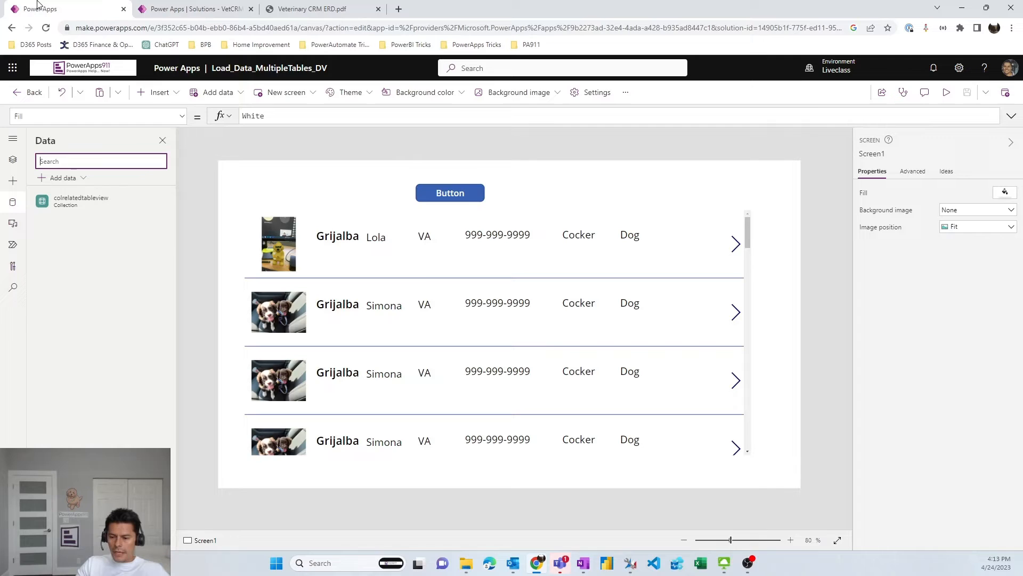
left_click(232, 4)
left_click(197, 31)
key("ctrl+c")
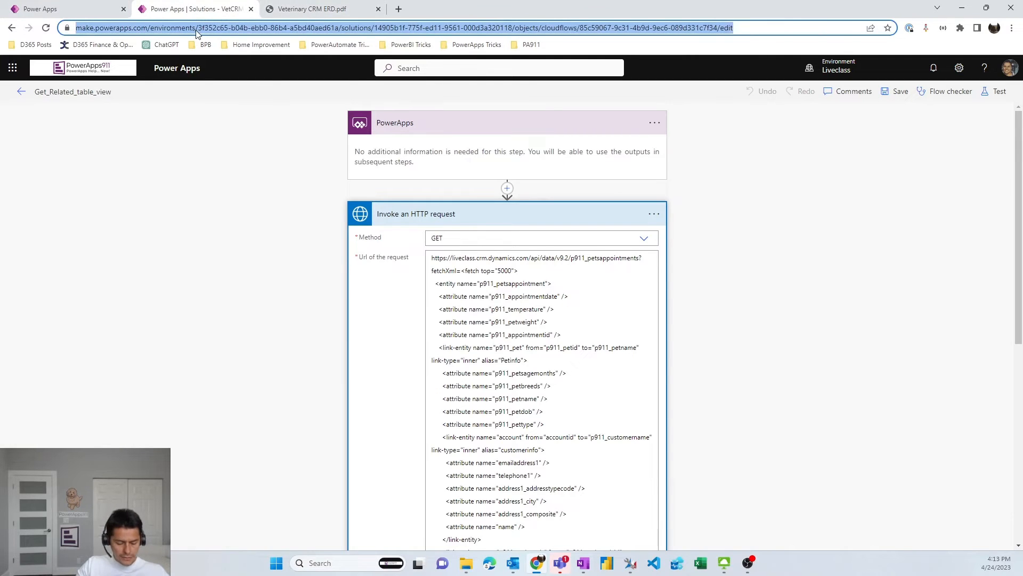
left_click(283, 13)
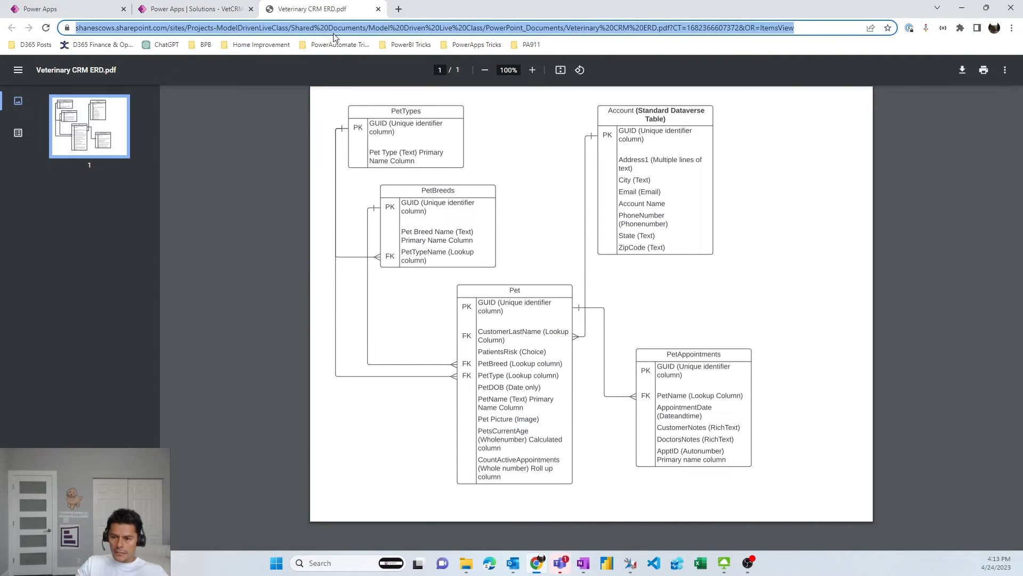
key("ctrl+v")
key("Return")
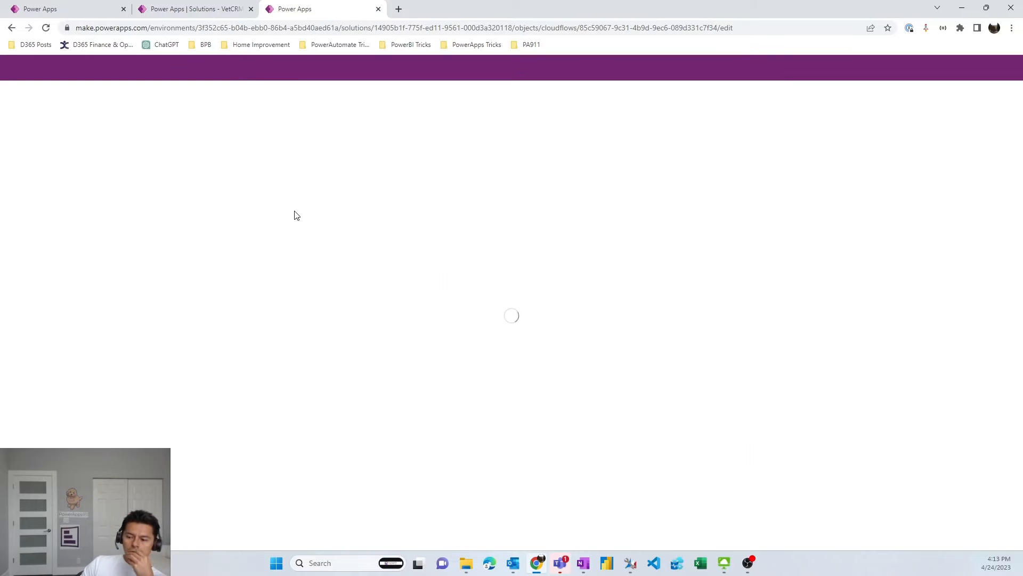
left_click(142, 416)
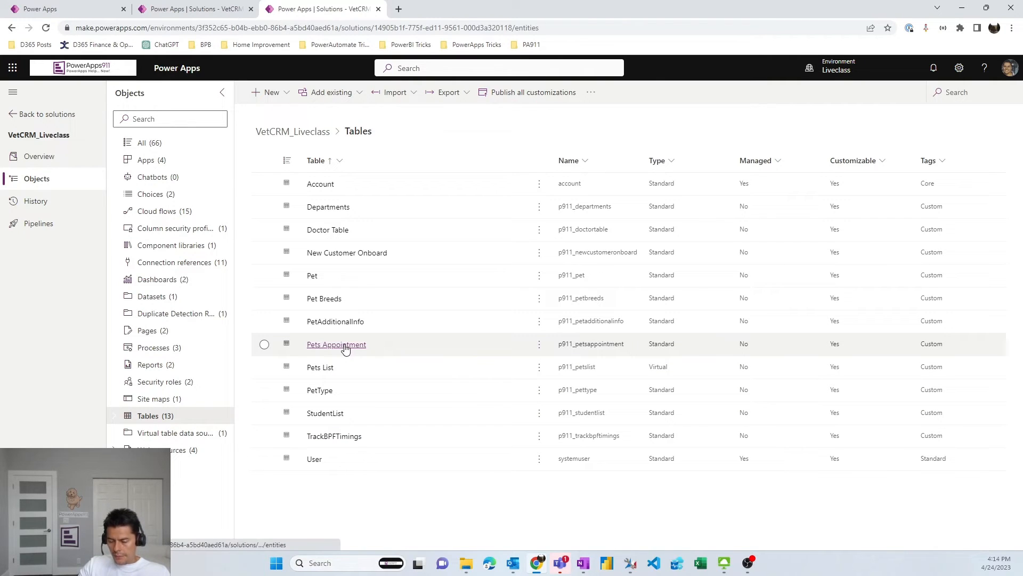
Open the Pets Appointment table and follow its API link to the table data.
left_click(540, 346)
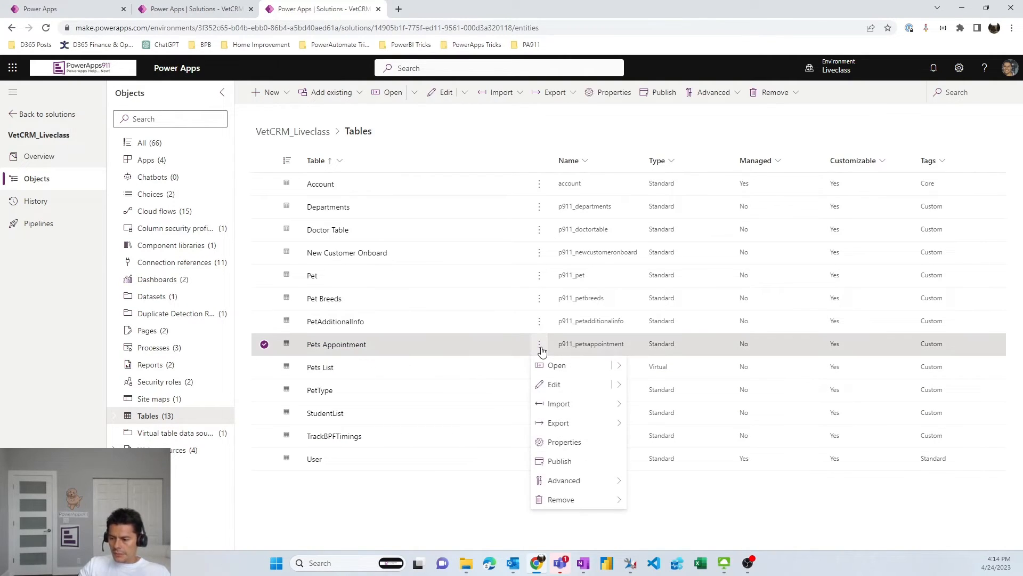
left_click(323, 345)
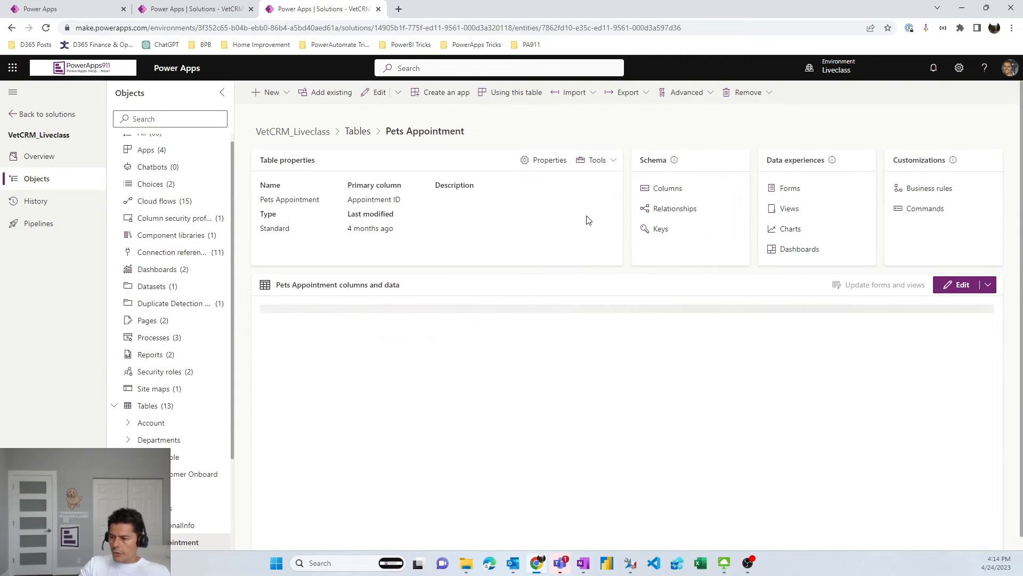
mouse_move(609, 172)
left_mouse_down()
mouse_move(571, 151)
mouse_move(617, 160)
left_mouse_up()
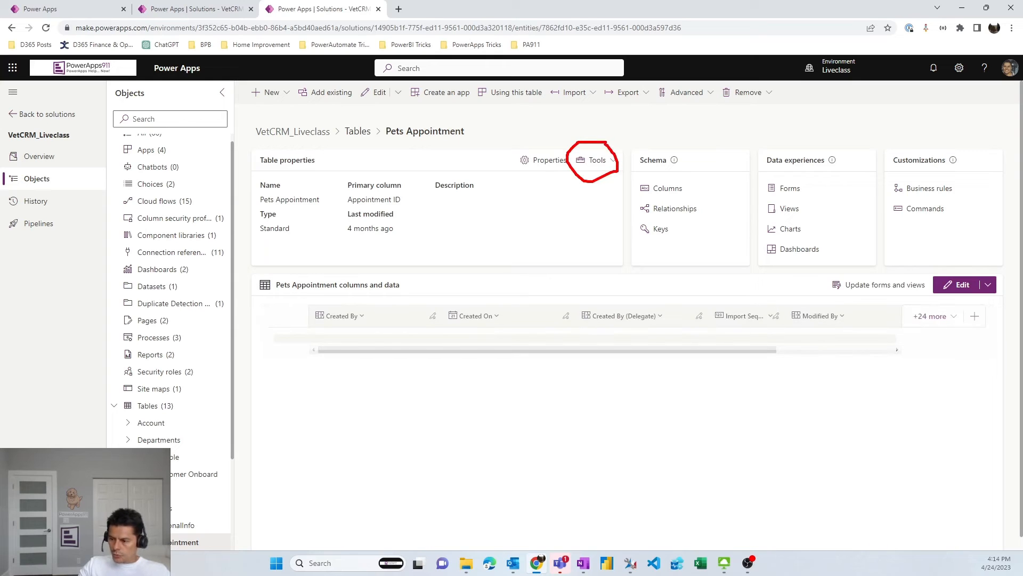
left_click(597, 160)
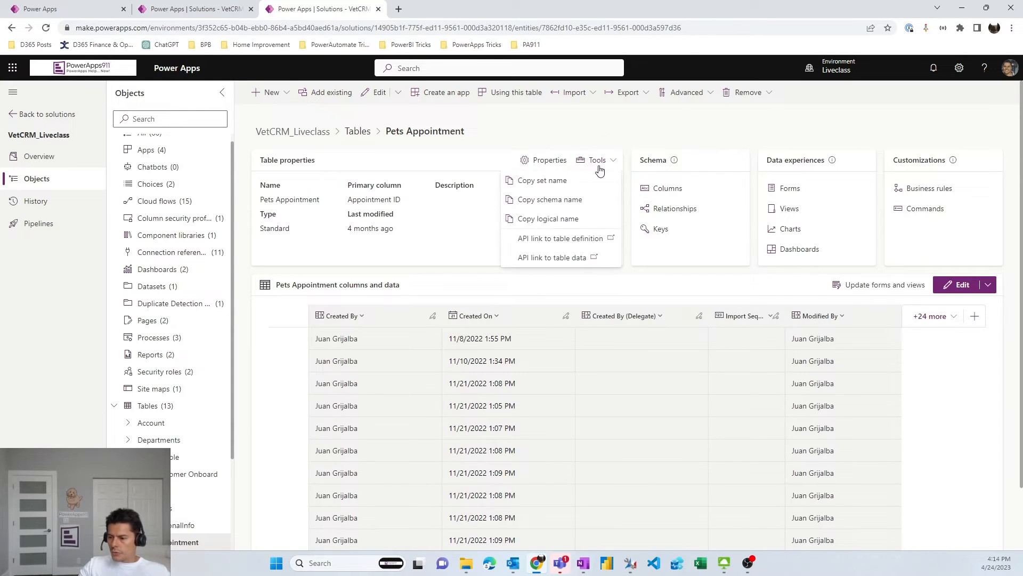
left_click(559, 259)
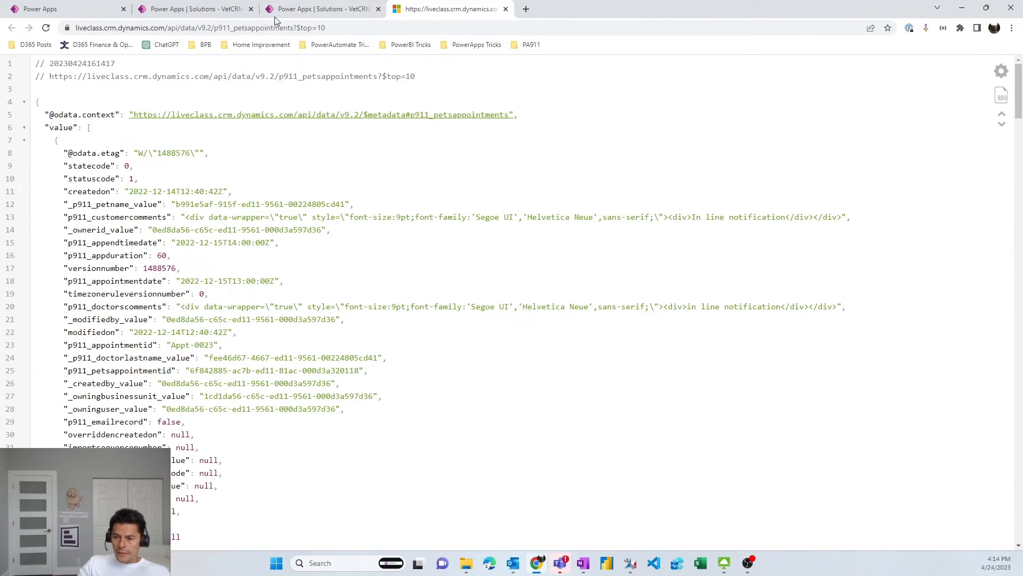
Copy the API address up to and including p911_petsappointments, leaving out the $top=10 query.
left_click(294, 28)
left_click(295, 28)
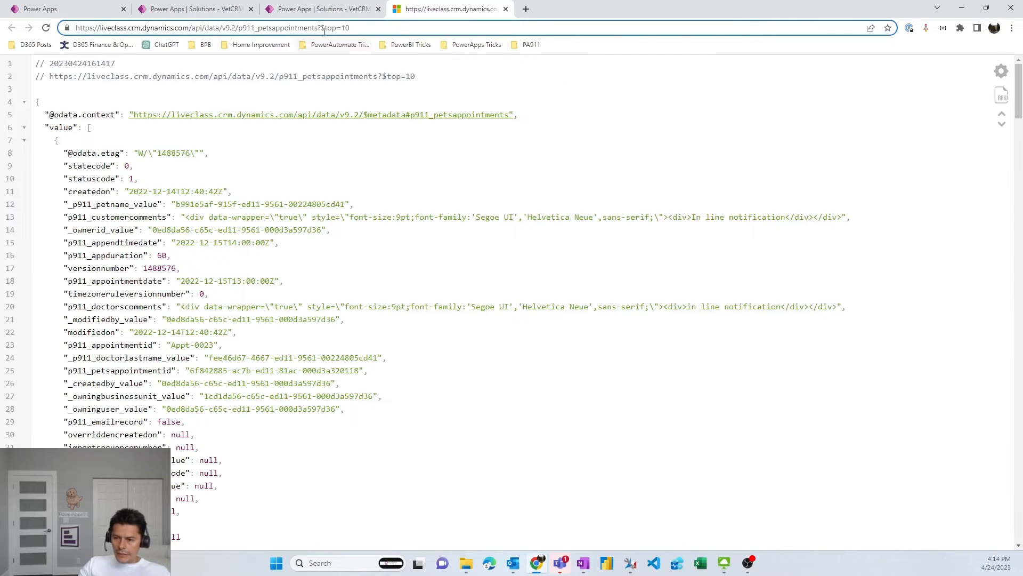
left_click_drag(320, 28, 77, 37)
key("ctrl+c")
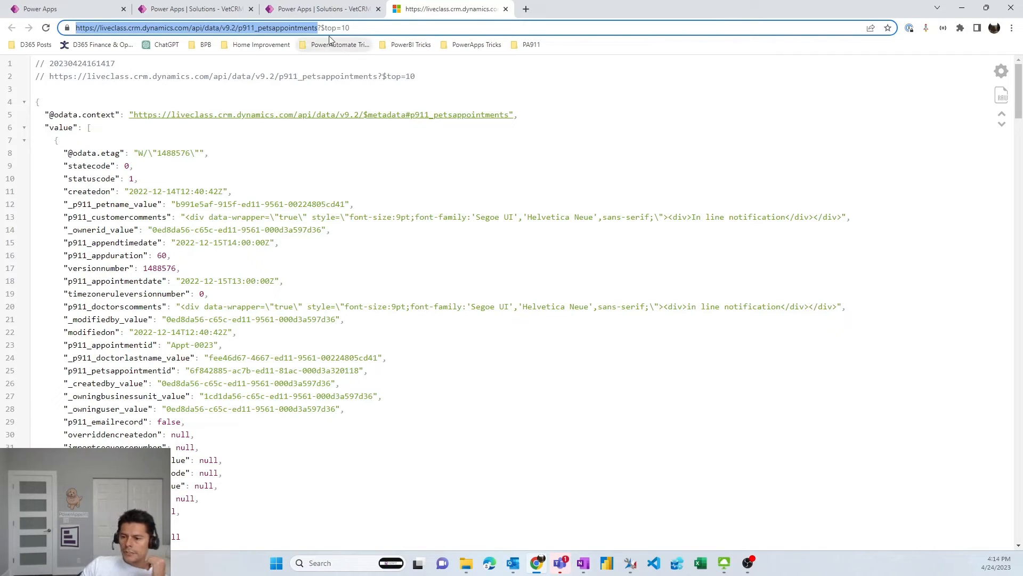
Return to the flow, open Notepad and paste the copied API address, placing the window so the request URL stays readable.
left_click(320, 11)
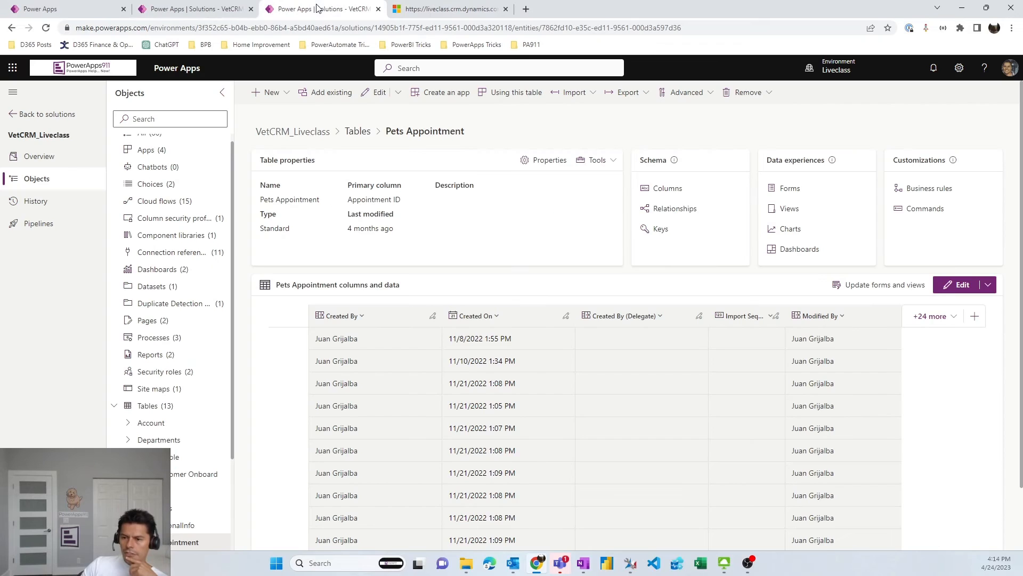
left_click(215, 7)
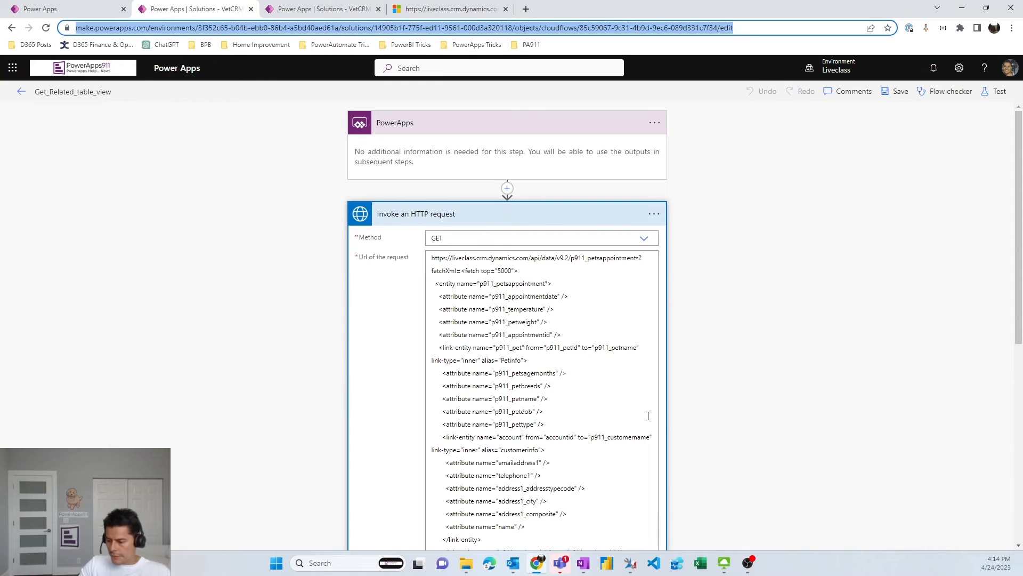
left_click(334, 564)
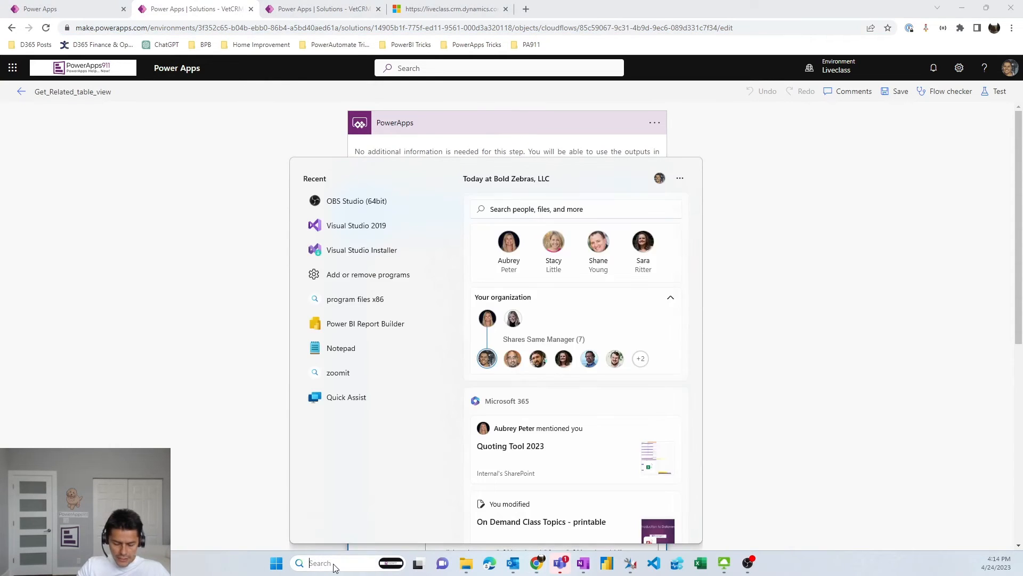
type("notepad")
left_click(345, 228)
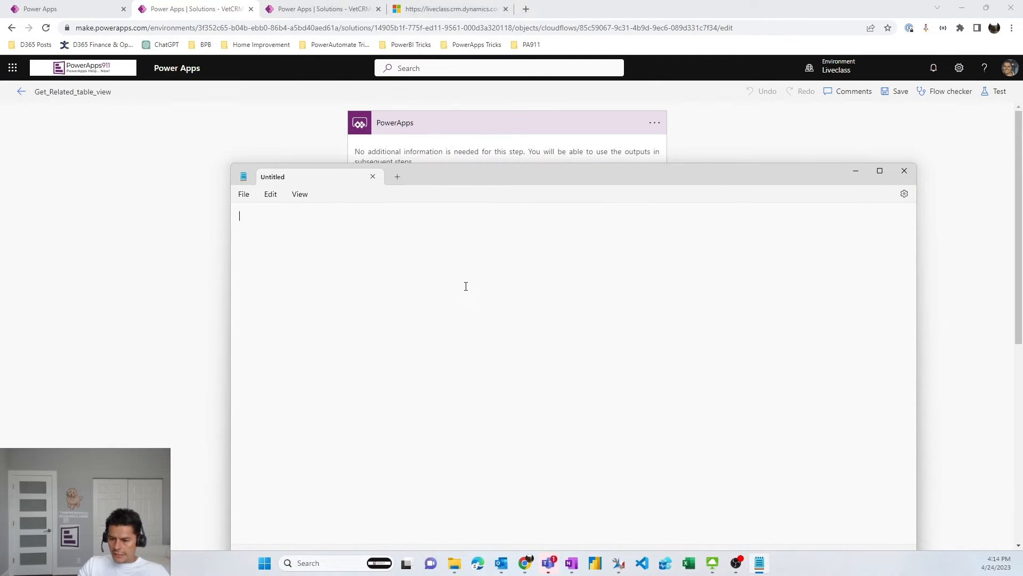
key("ctrl+v")
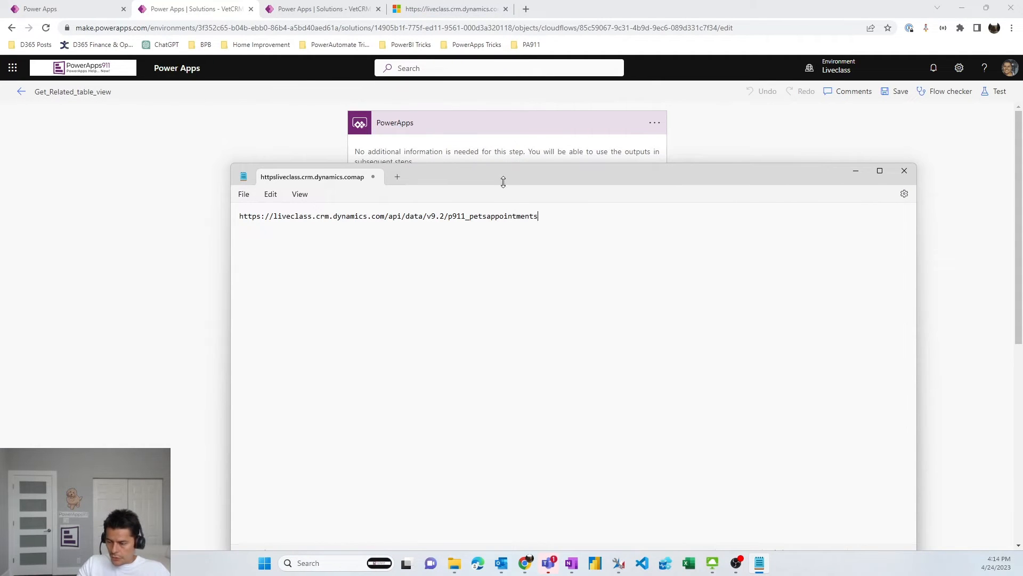
left_click_drag(503, 182, 518, 278)
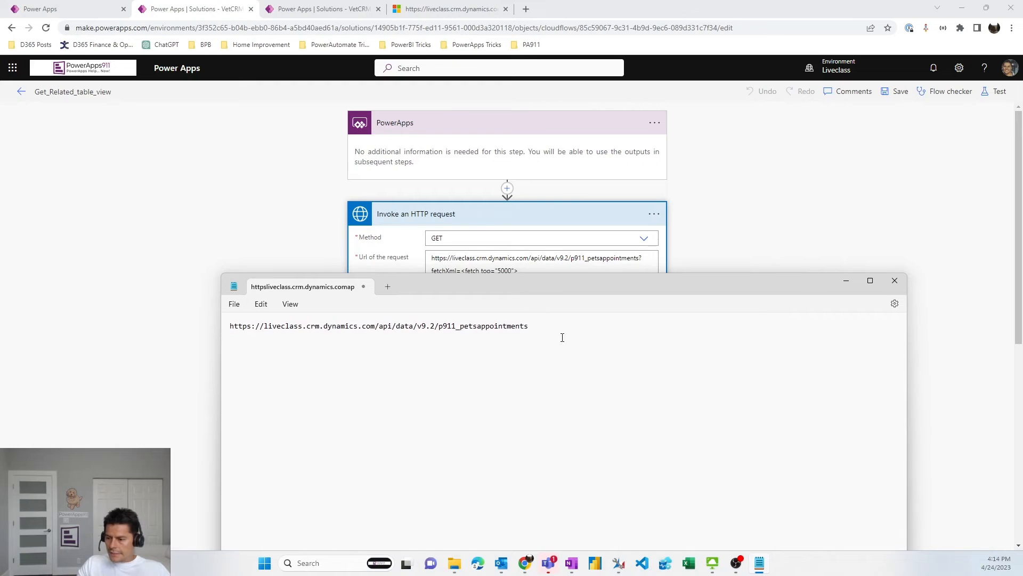
Append ?fetchXml= to the API address in Notepad.
type("?")
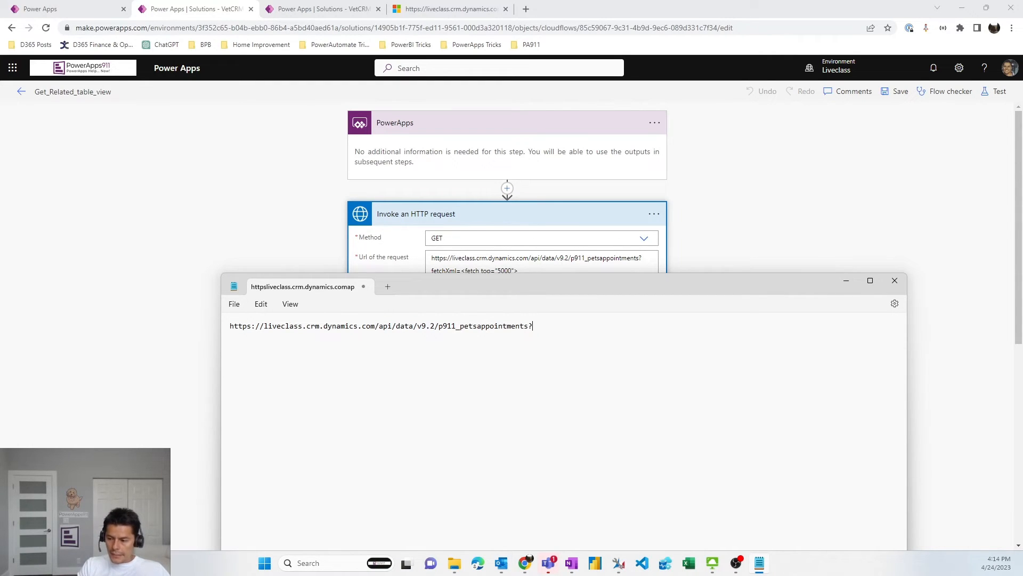
type("fet")
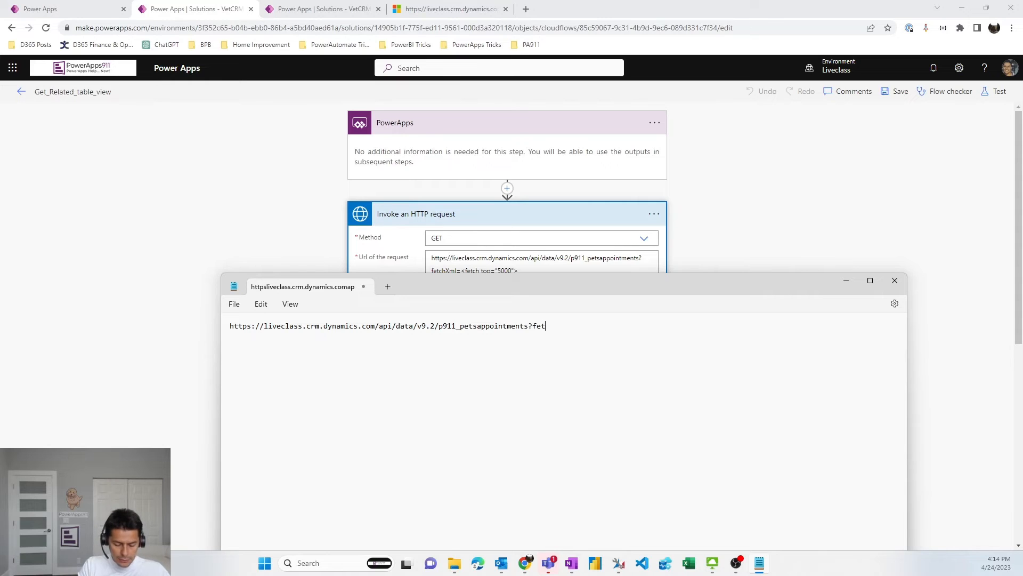
type("chXml=")
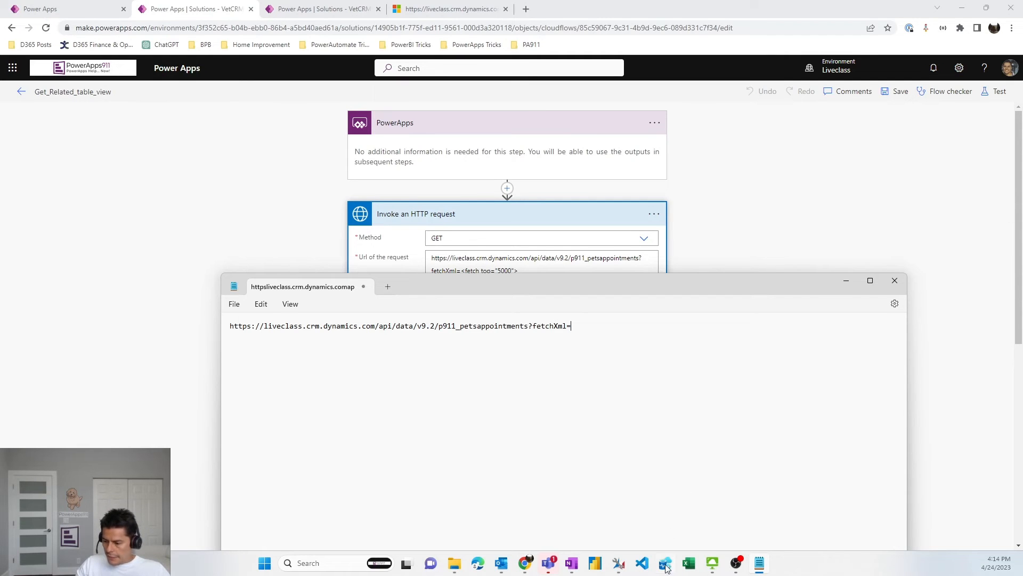
Copy the complete FetchXML query from XrmToolBox and paste it after fetchXml= in Notepad.
left_click(618, 563)
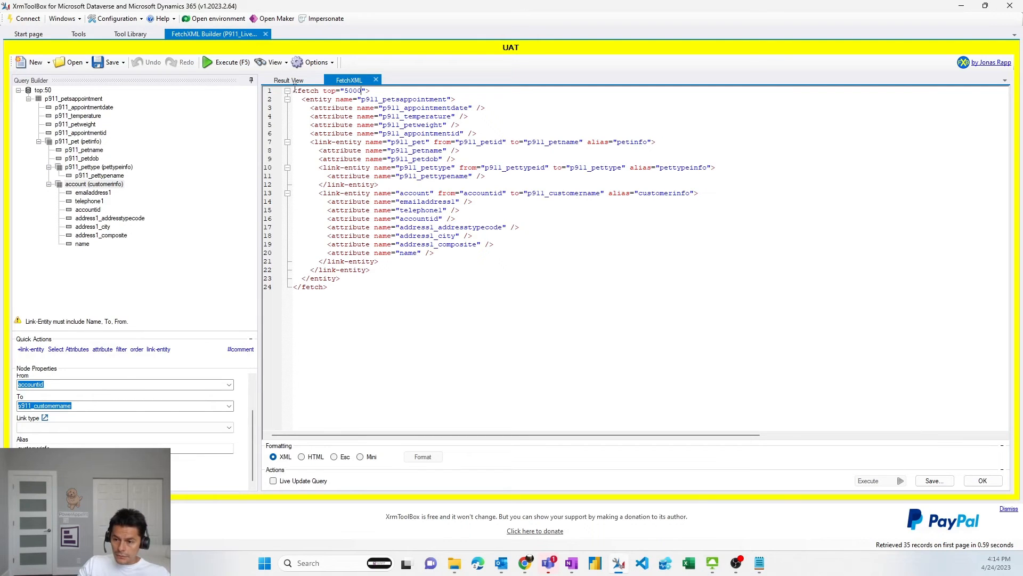
left_click_drag(293, 90, 371, 287)
key("ctrl+c")
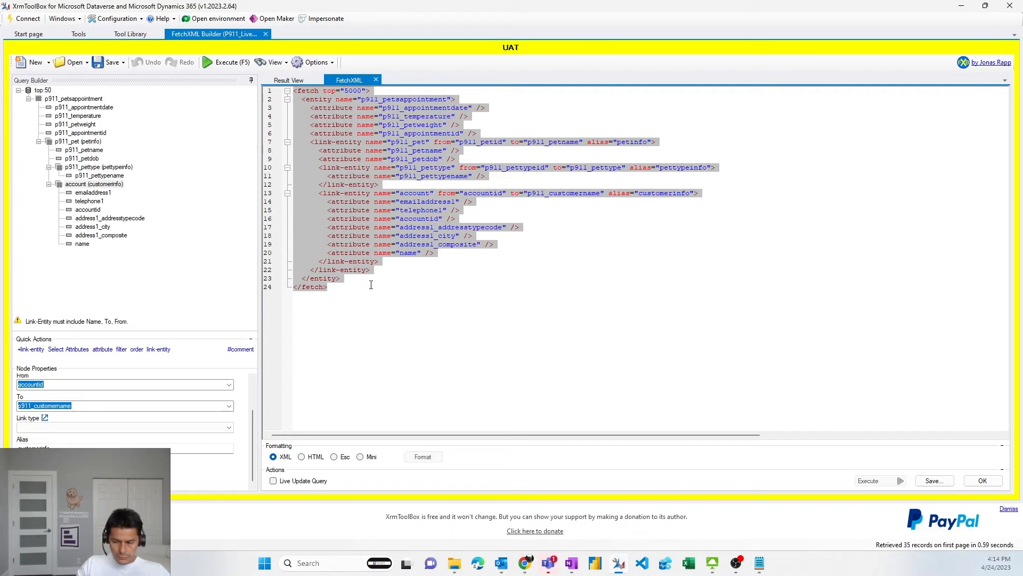
left_click(759, 562)
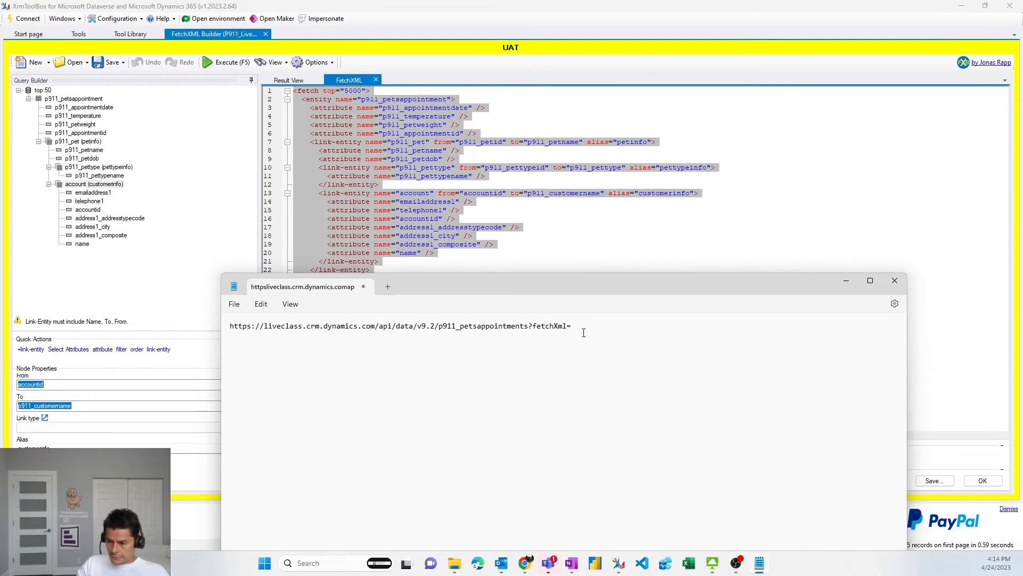
key("ctrl+v")
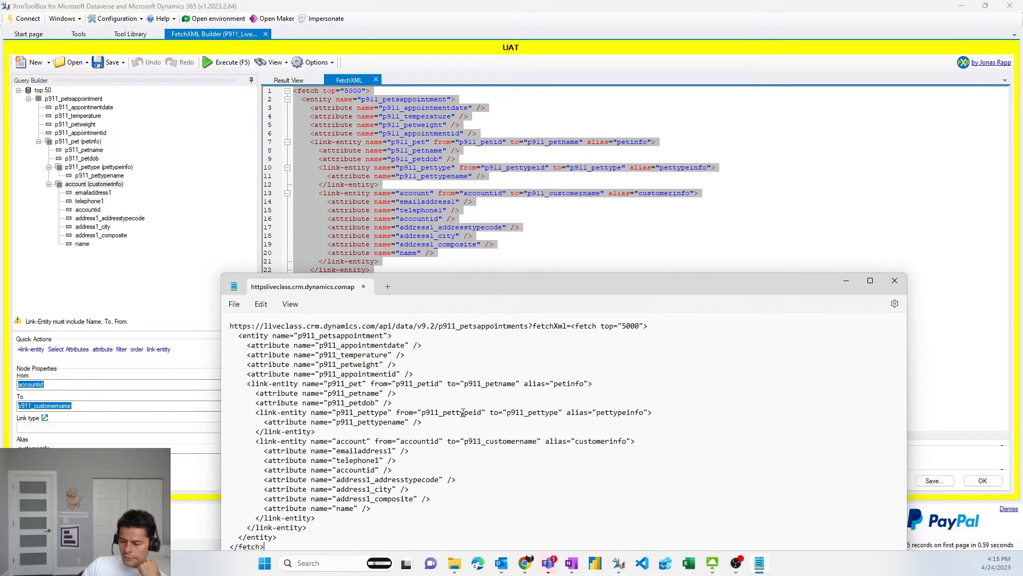
Return to the flow in the browser and look up HTTP operations for an action below the PowerApps trigger, without adding one.
left_click(525, 563)
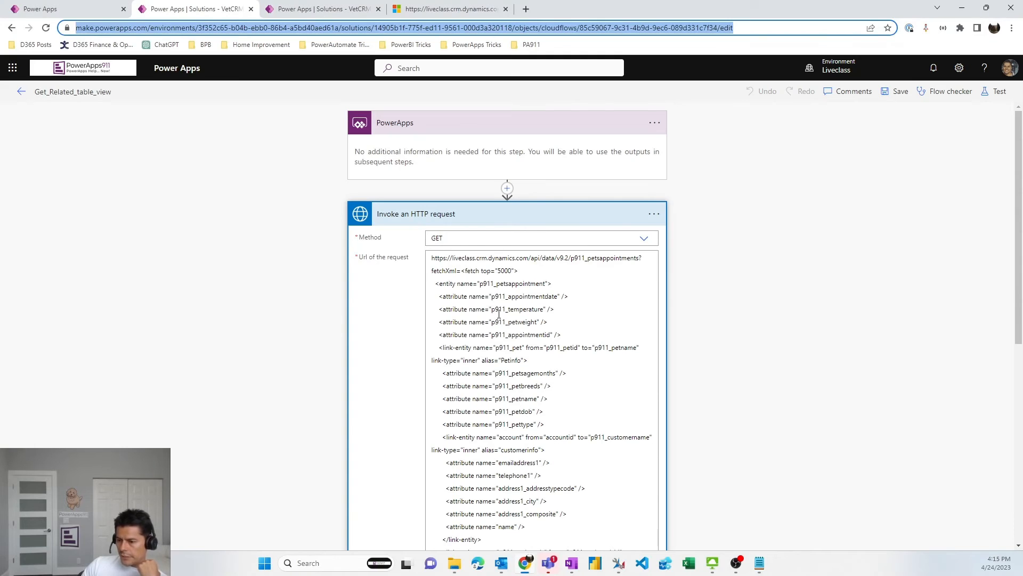
left_click(483, 218)
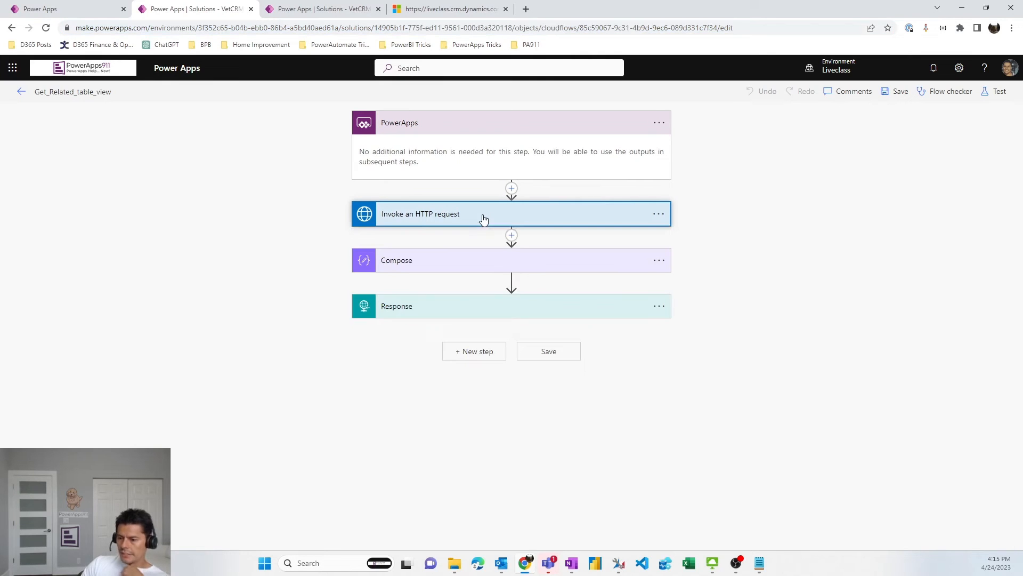
left_click(511, 189)
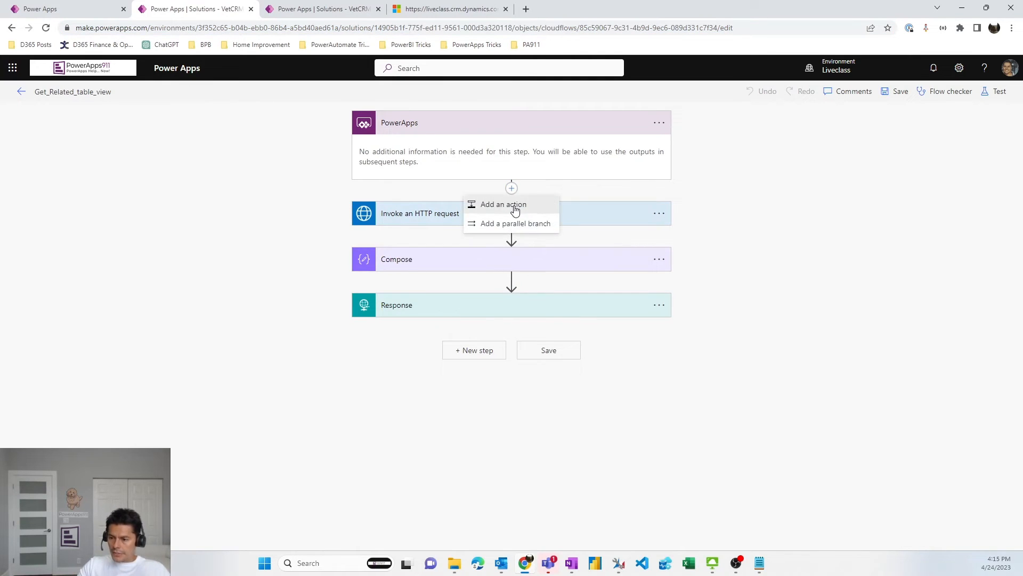
left_click(513, 204)
type("http")
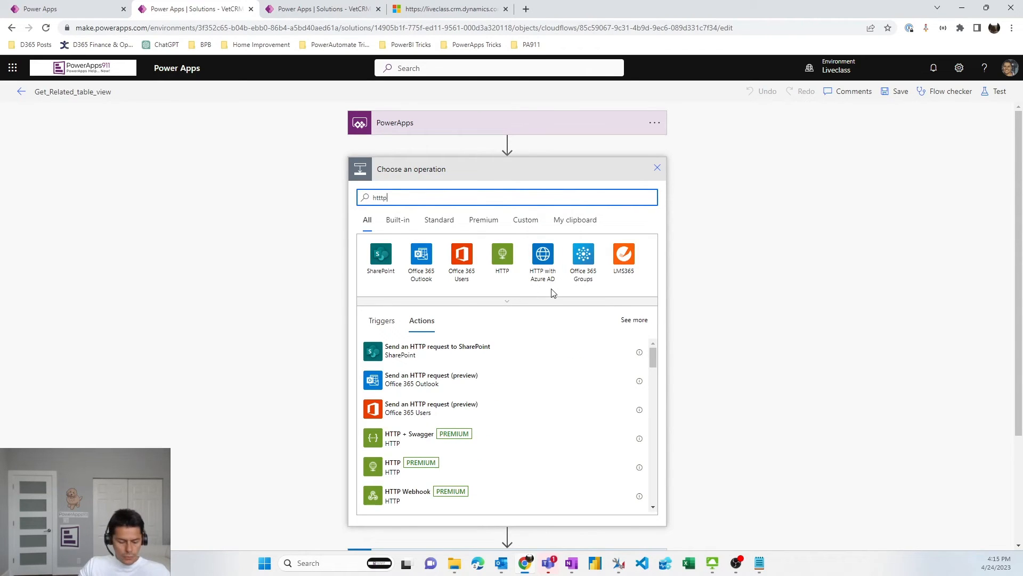
mouse_move(550, 233)
left_mouse_down()
mouse_move(532, 241)
mouse_move(524, 276)
mouse_move(559, 289)
mouse_move(560, 231)
left_mouse_up()
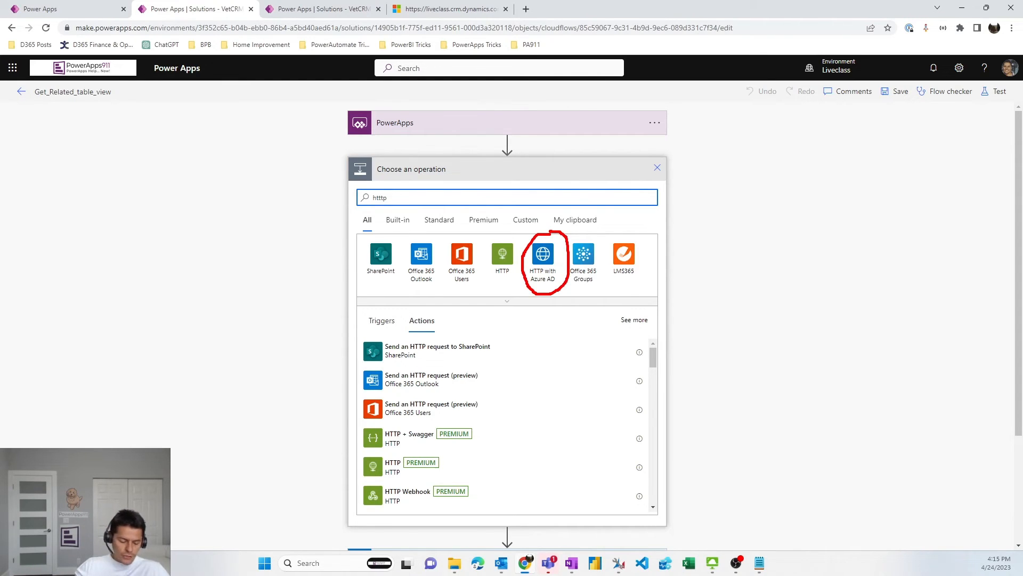
key("Escape")
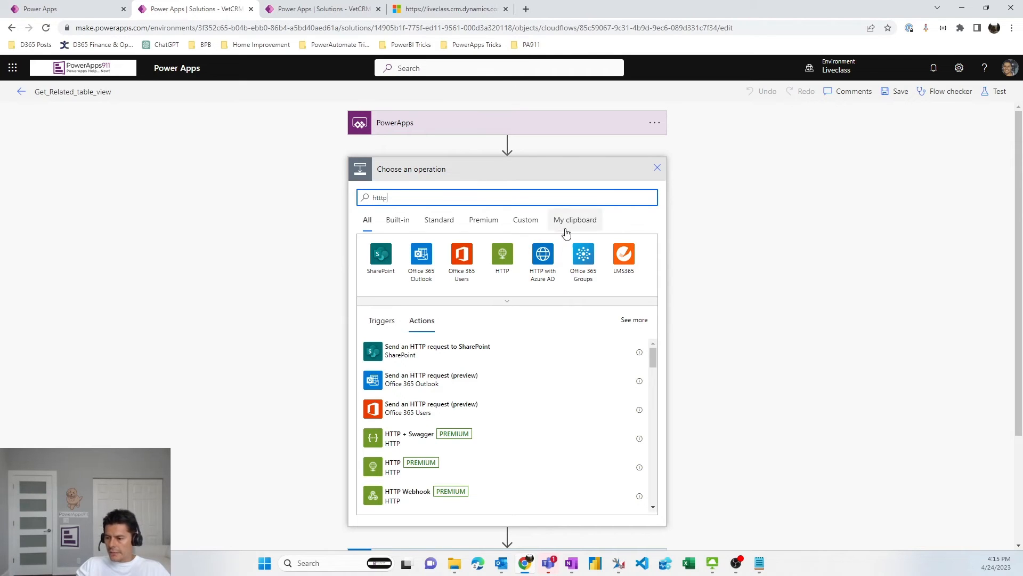
left_click(662, 156)
left_click(658, 171)
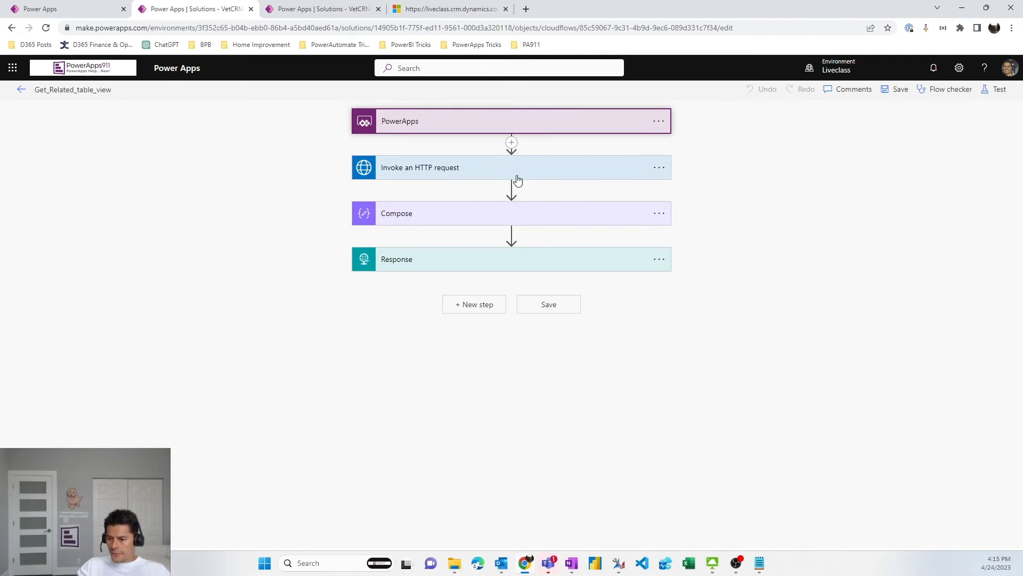
Review the method and FetchXML URL of the Invoke an HTTP request action and collapse it again.
left_click(468, 165)
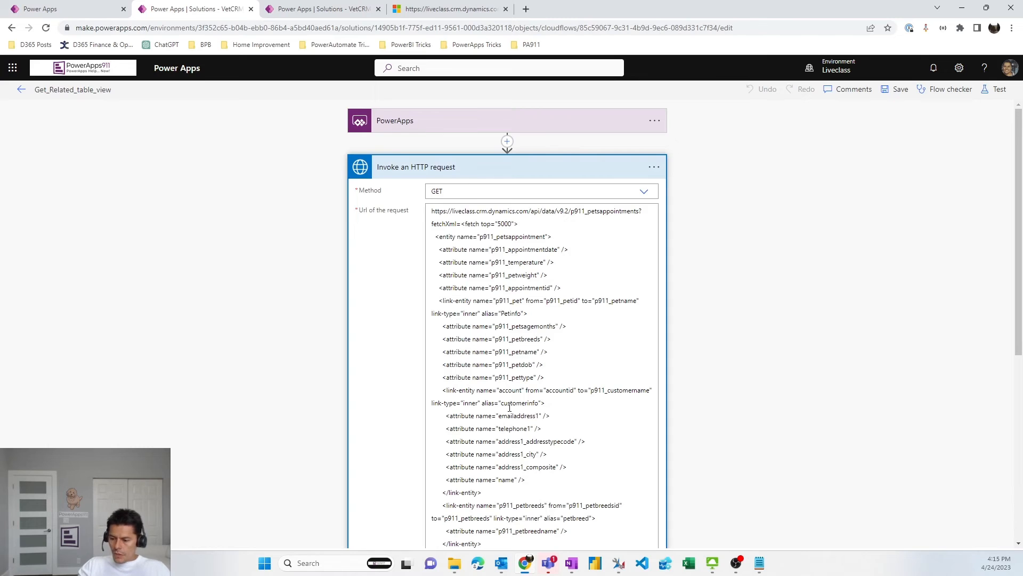
scroll(507, 400, "down", 6)
scroll(507, 400, "up", 6)
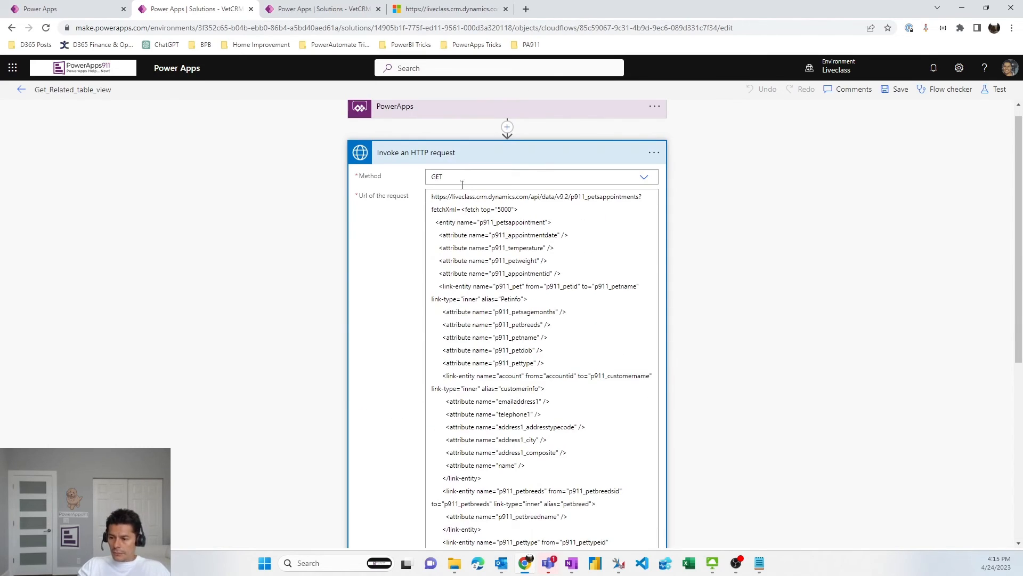
left_click(455, 152)
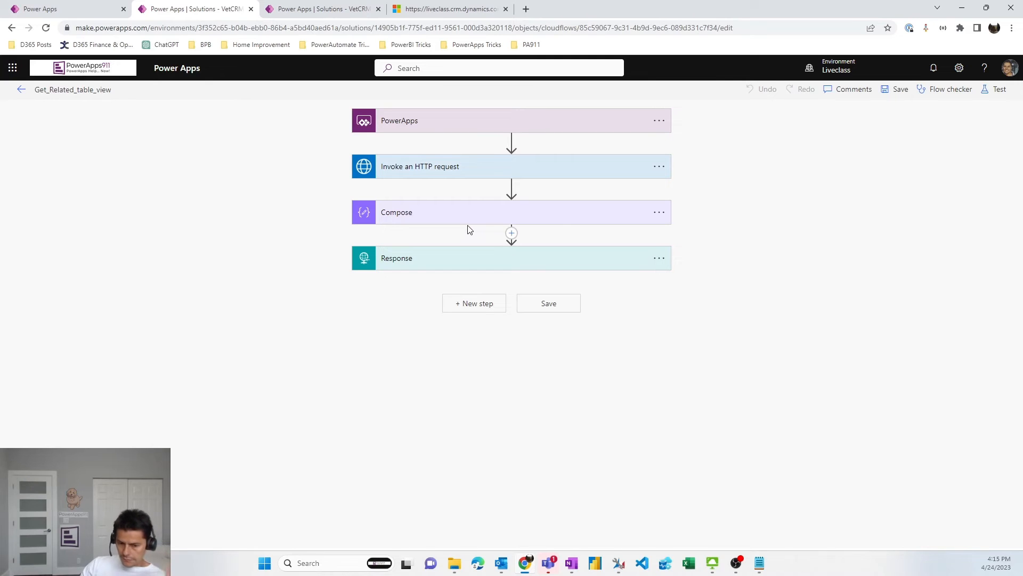
left_click(623, 568)
left_click(534, 563)
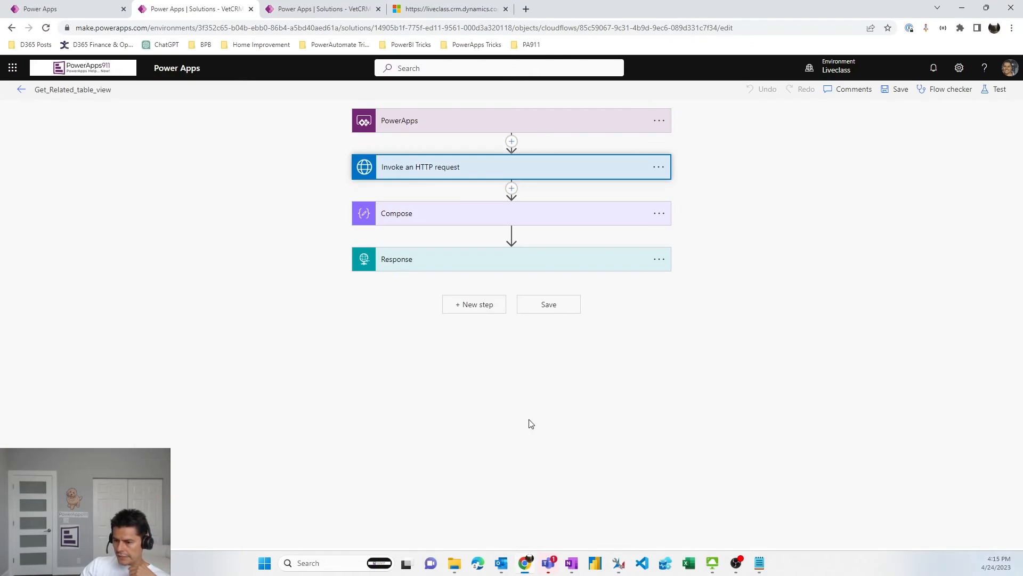
Expand the Compose and Response actions and examine their inputs, including the Response action's advanced JSON schema option.
left_click(408, 213)
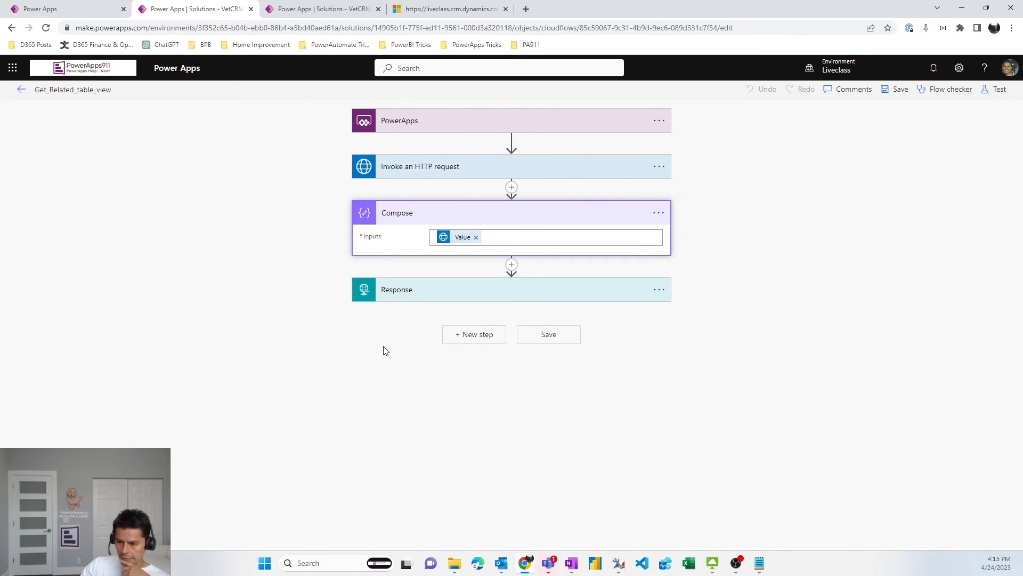
mouse_move(465, 243)
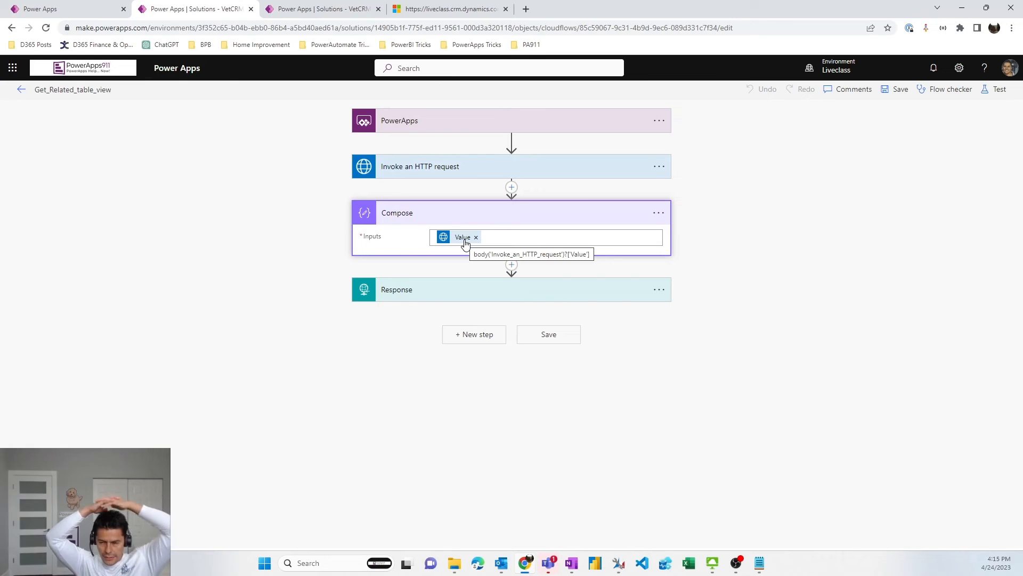
left_click(466, 299)
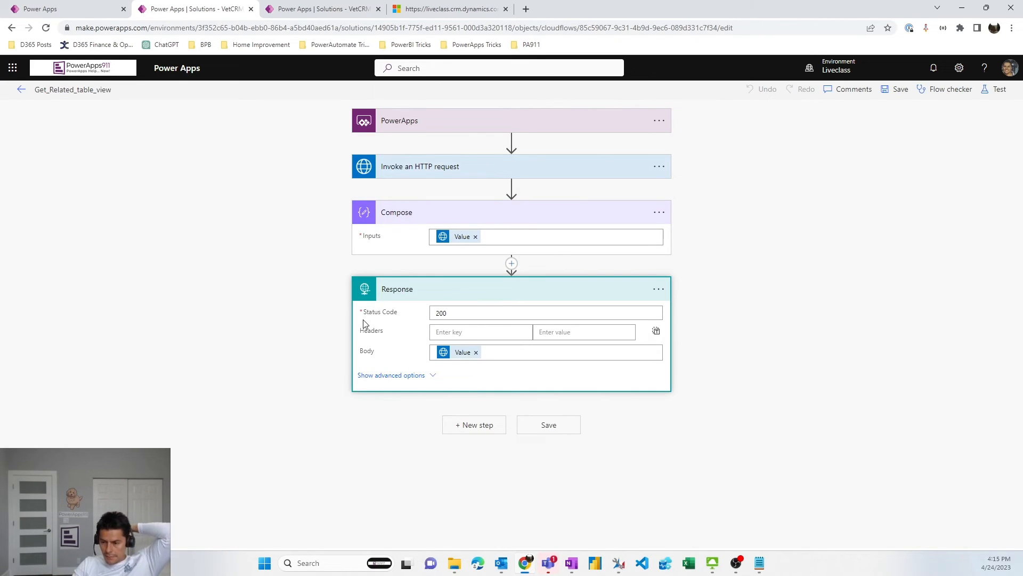
left_click(431, 376)
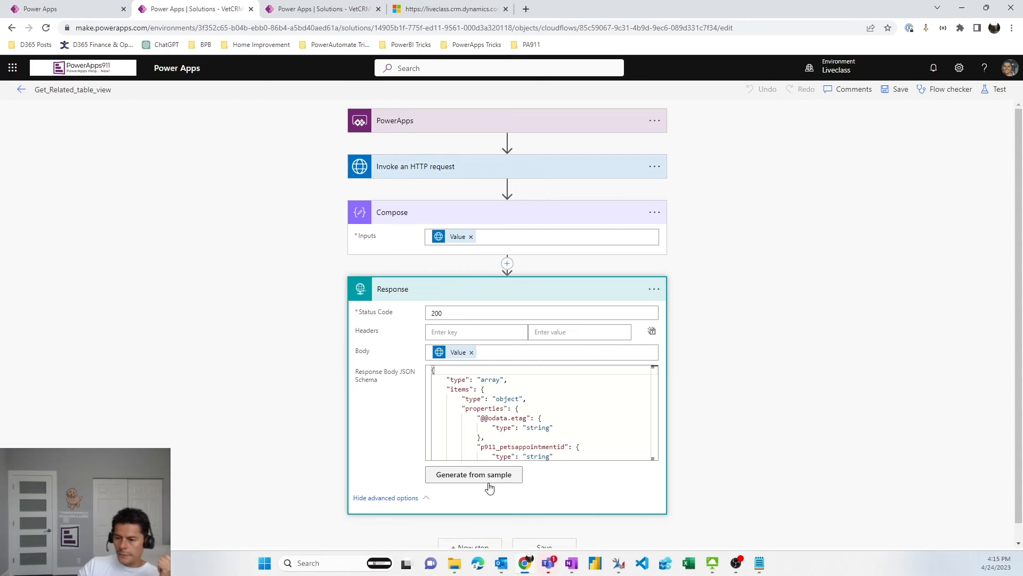
Collapse the Response and Compose actions and review the button's OnSelect formula in the Load_Data_MultipleTables_DV app.
left_click(489, 290)
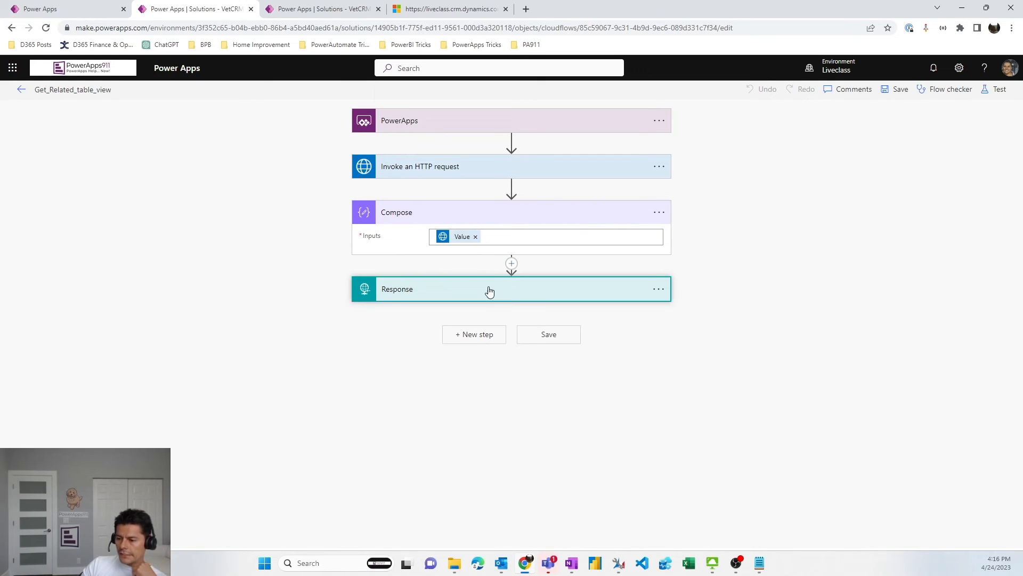
left_click(460, 222)
left_click(43, 9)
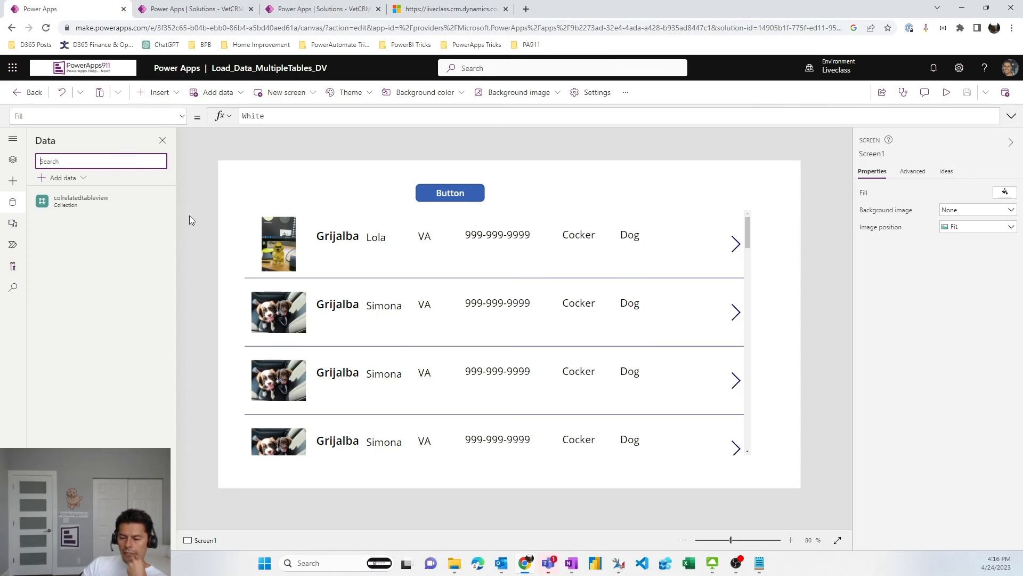
left_click(444, 199)
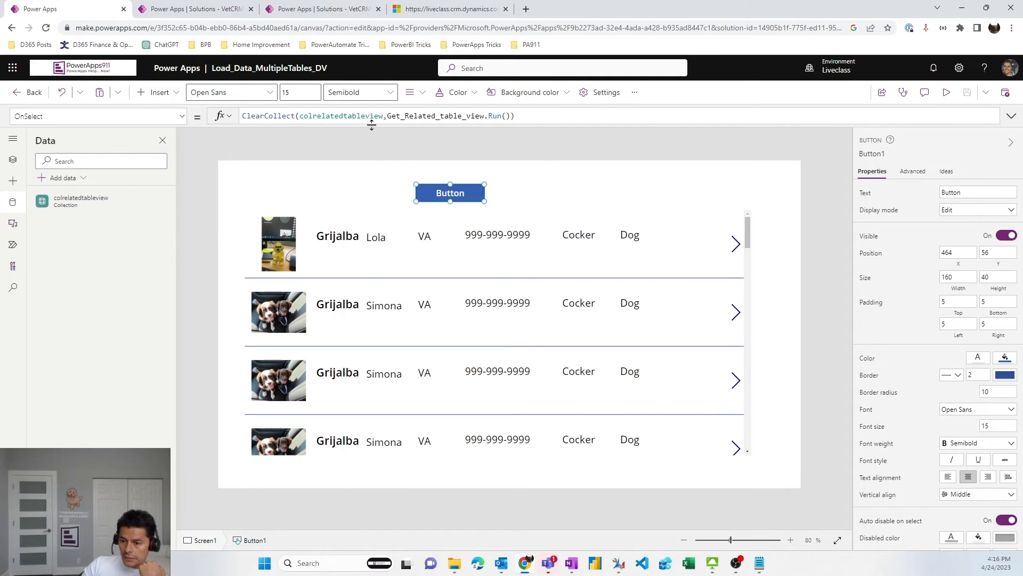
left_click_drag(372, 125, 372, 276)
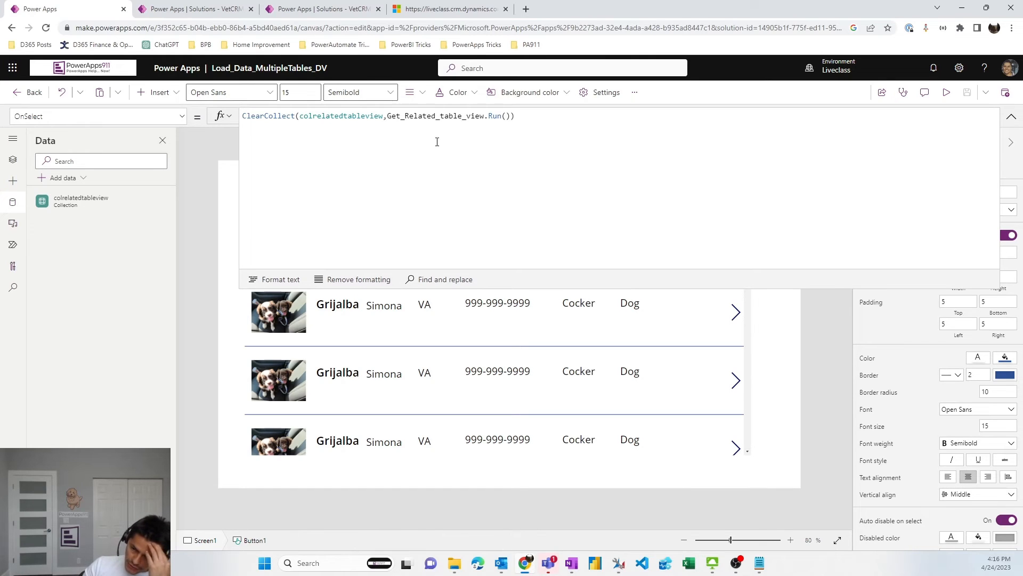
left_click(1011, 116)
Preview the app and run its button to reload the gallery's collection through the flow.
left_click(946, 92)
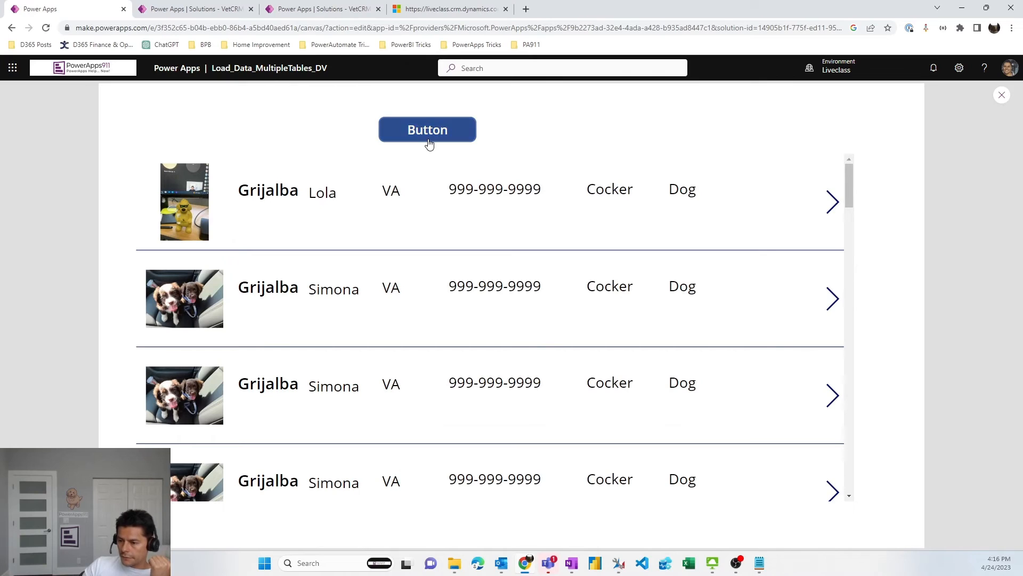
left_click(429, 141)
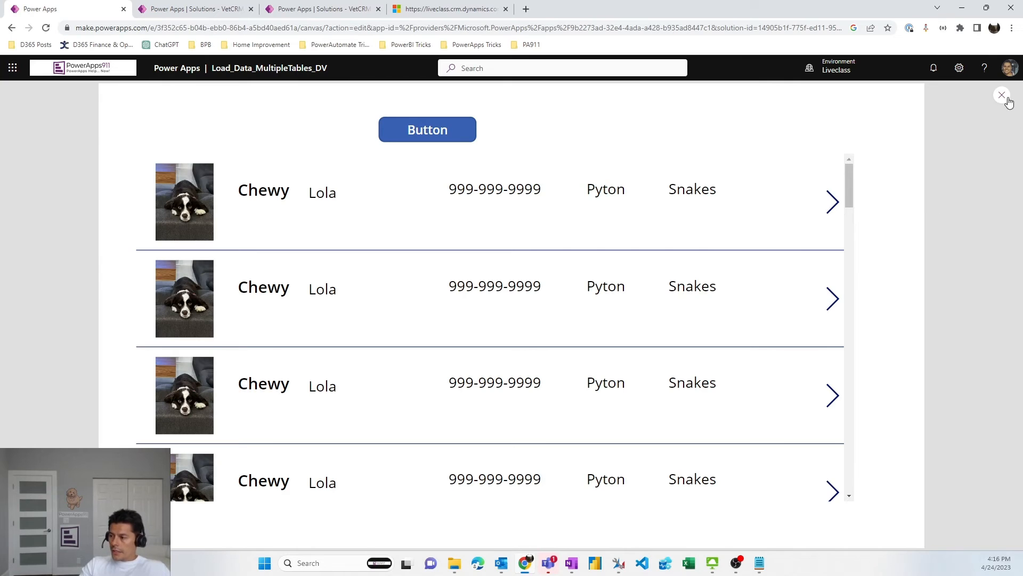
Open the latest run of the Get_Related_table_view flow and examine the inputs and outputs of its HTTP request.
left_click(190, 6)
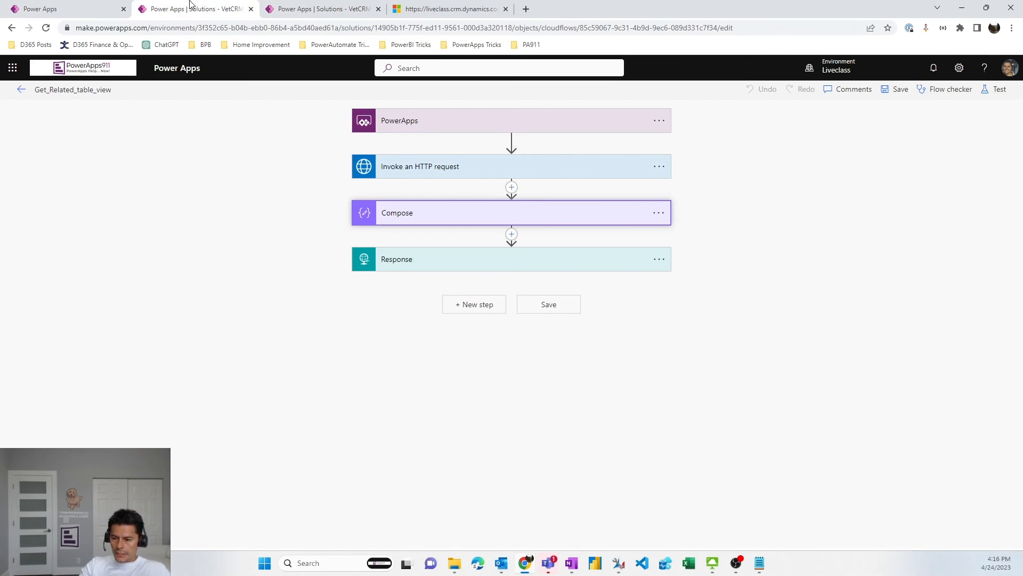
left_click(22, 90)
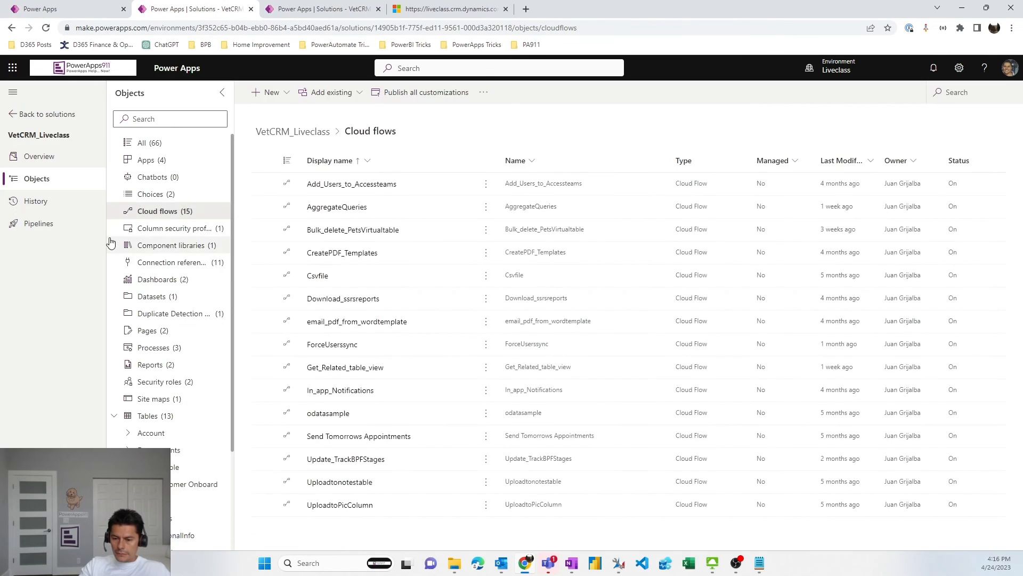
left_click(348, 368)
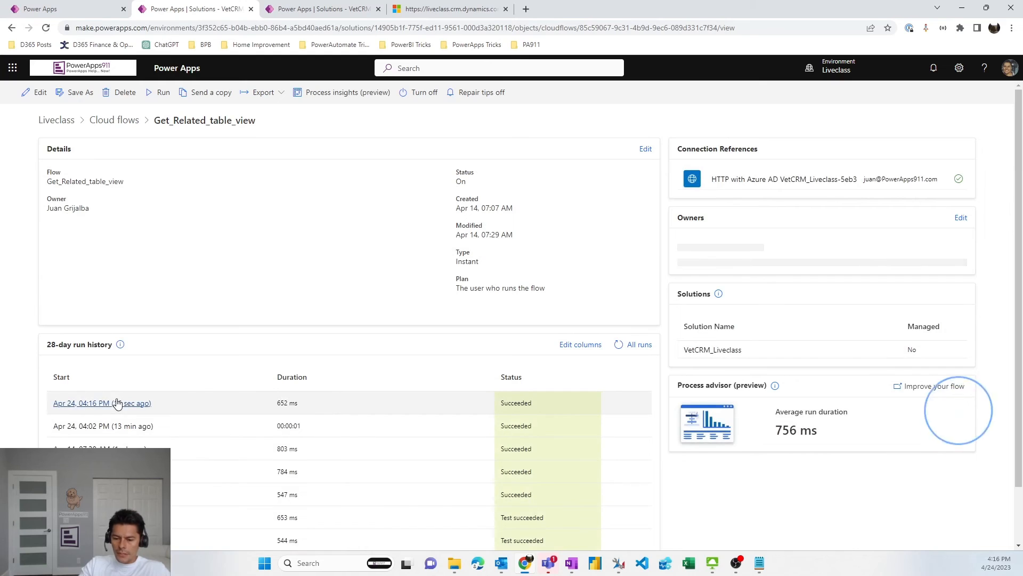
left_click(114, 408)
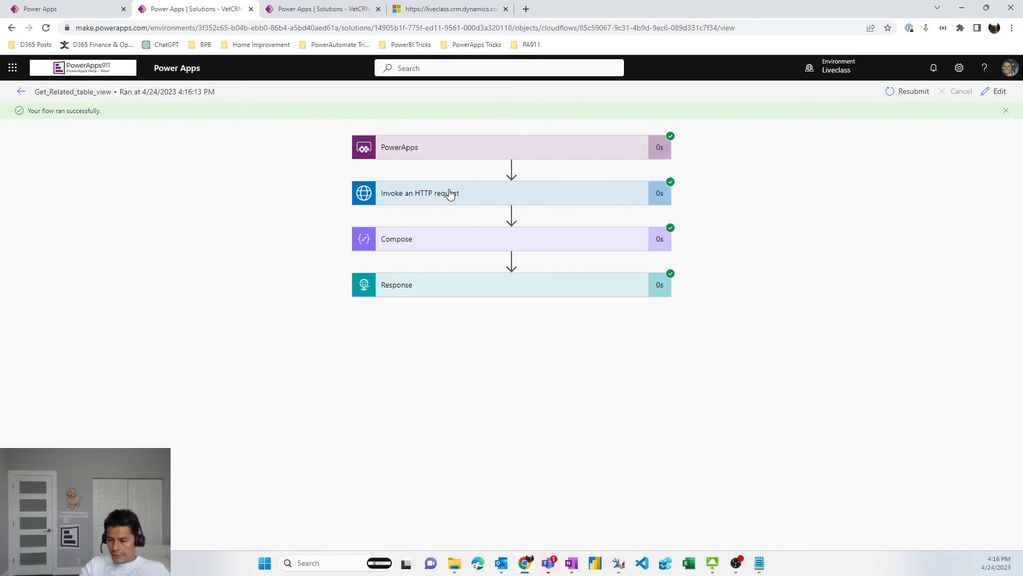
left_click(451, 194)
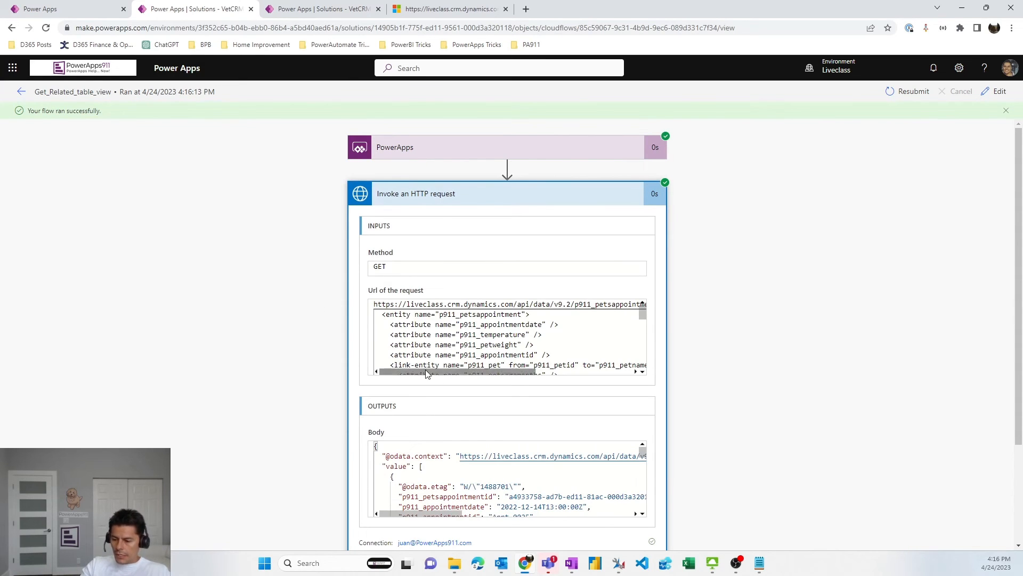
left_click(463, 201)
Copy the complete JSON output of the Compose action from the flow run.
left_click(464, 251)
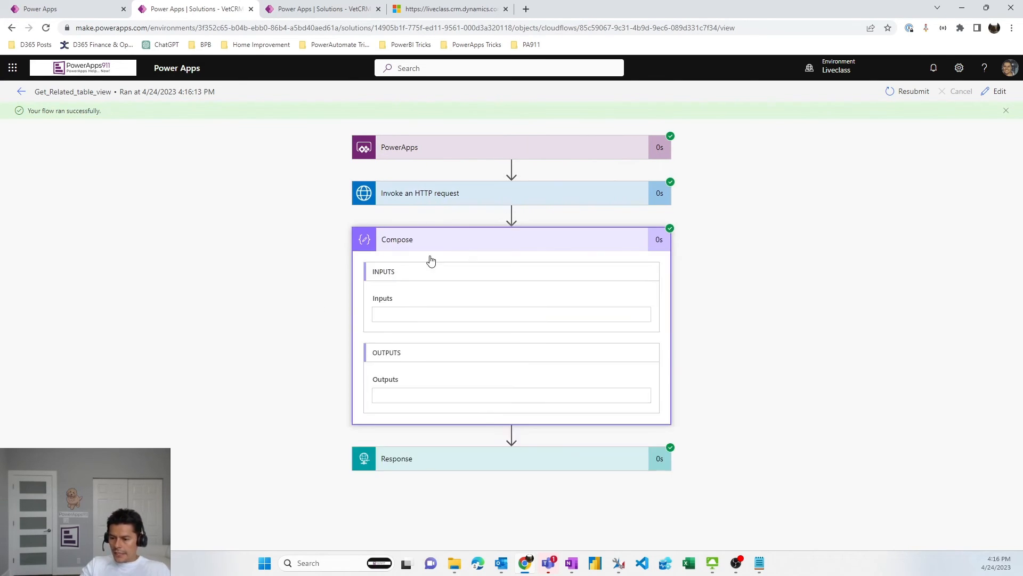
scroll(227, 339, "down", 1)
scroll(431, 409, "down", 3)
scroll(432, 409, "up", 3)
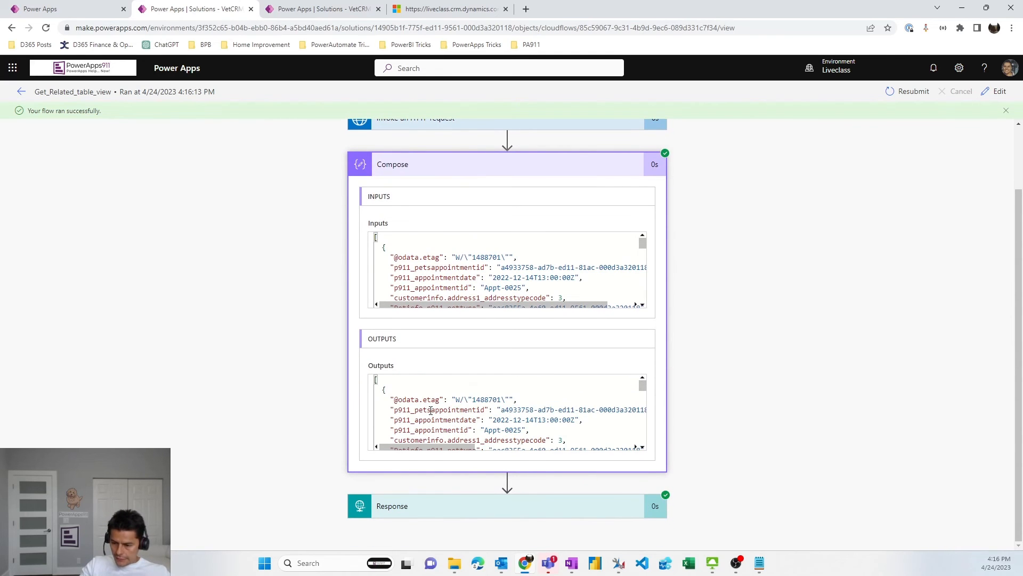
key("ctrl+a")
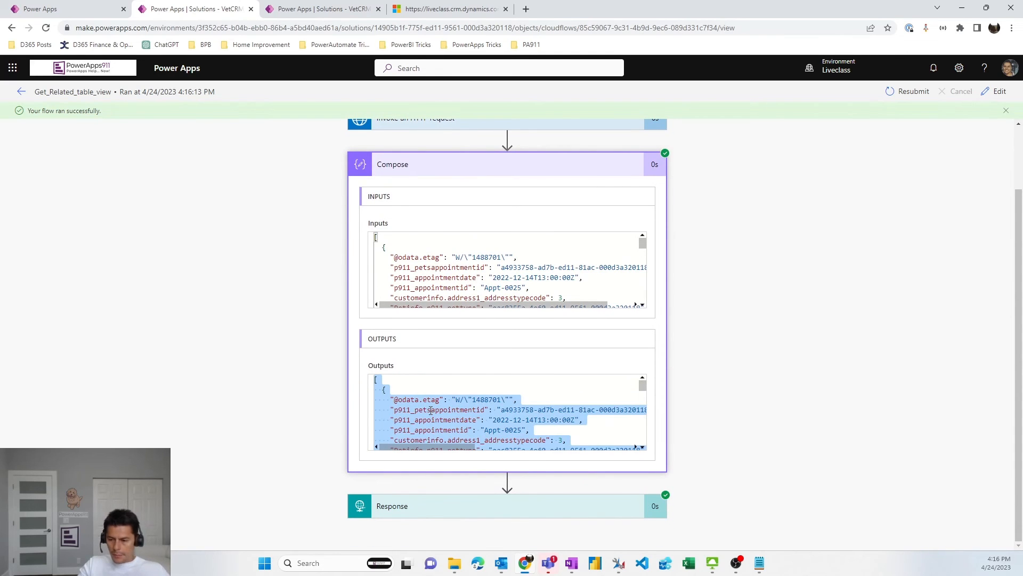
Open the bookmarked Code Beautify JSON Viewer in a new browser tab and paste the copied output into it.
left_click(526, 10)
left_click(480, 47)
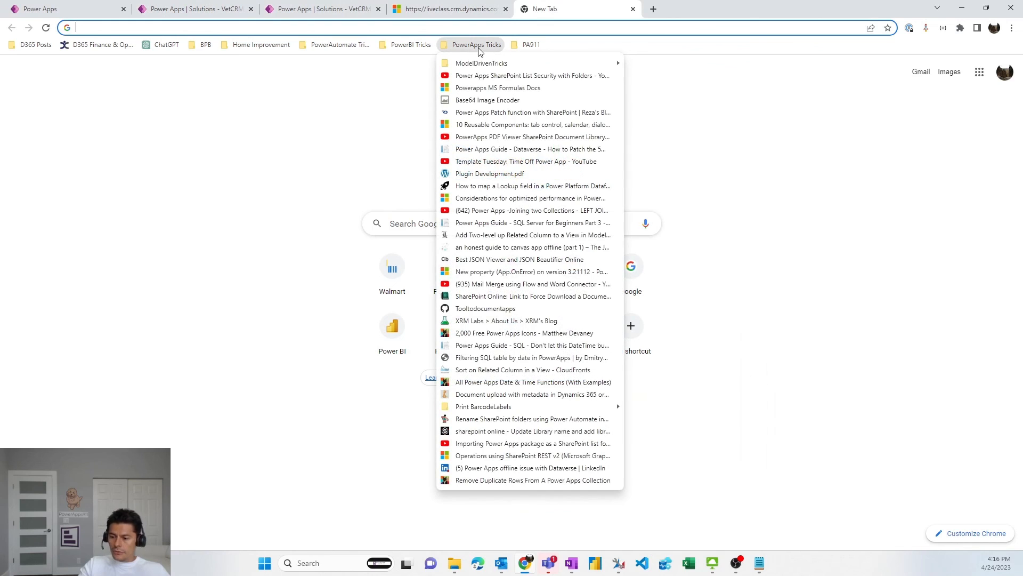
left_click(488, 260)
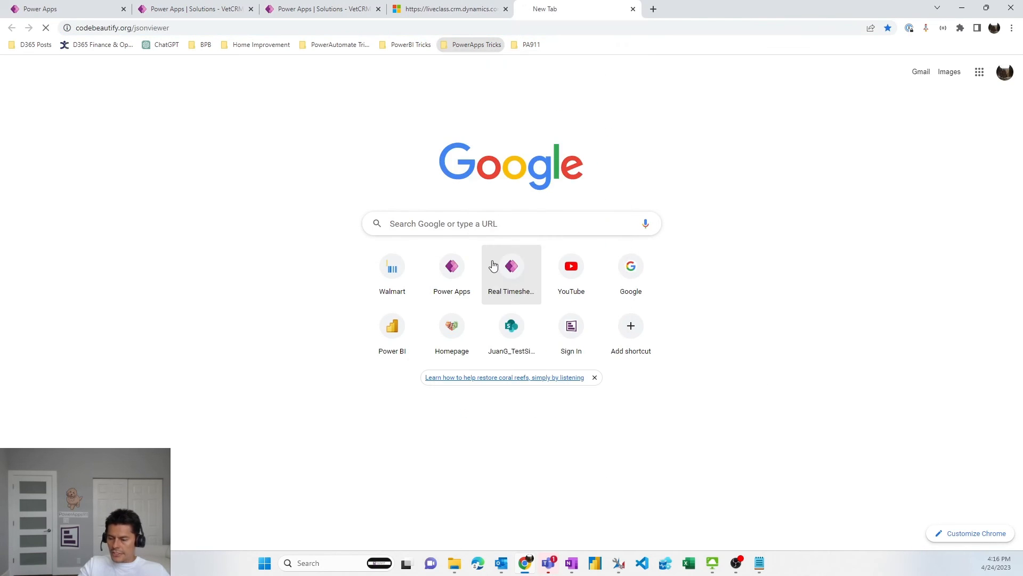
key("ctrl+v")
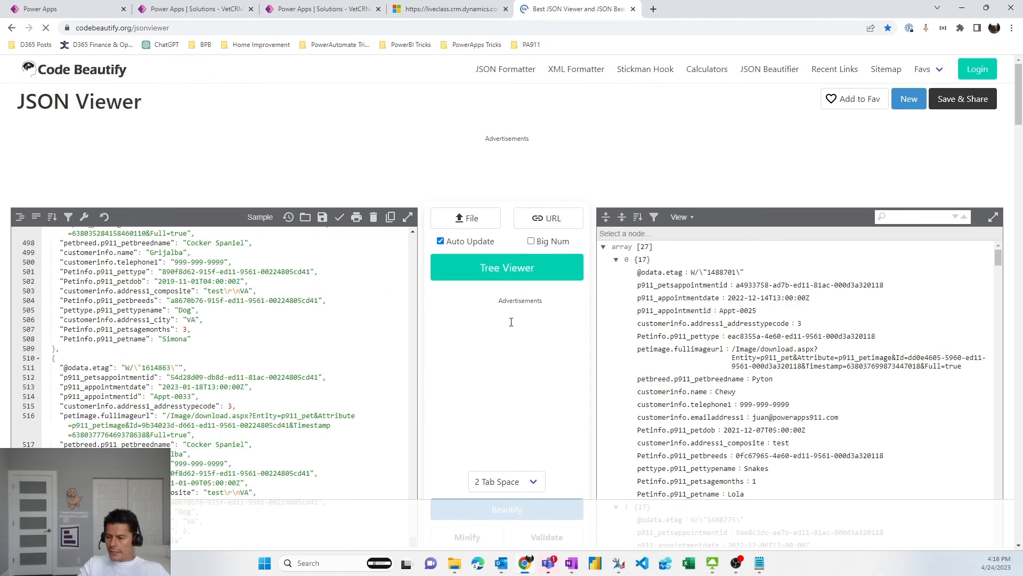
Collapse and re-expand the JSON tree's array, and collapse record 0 to inspect the record structure.
left_click(605, 248)
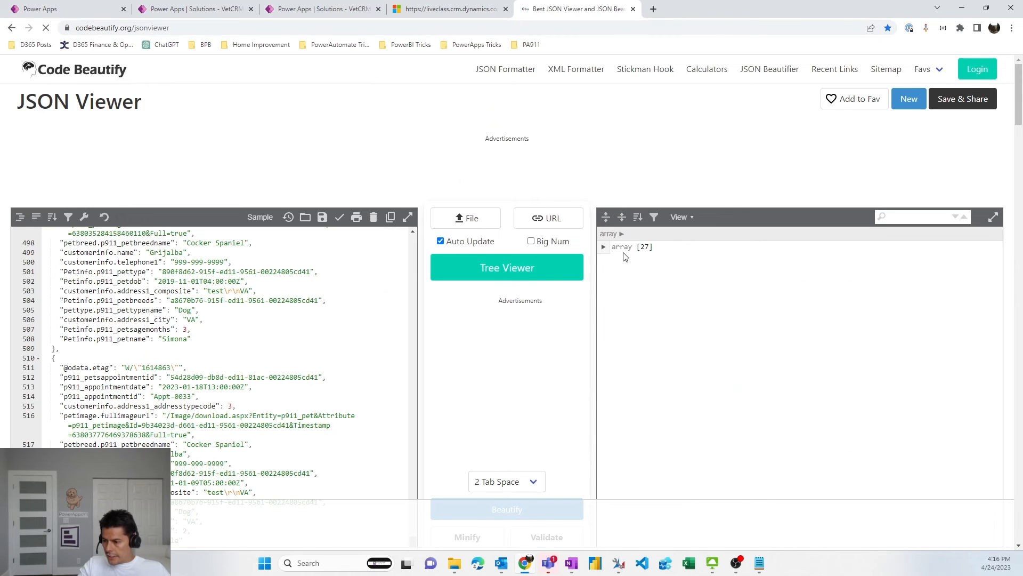
left_click(604, 248)
left_click(616, 260)
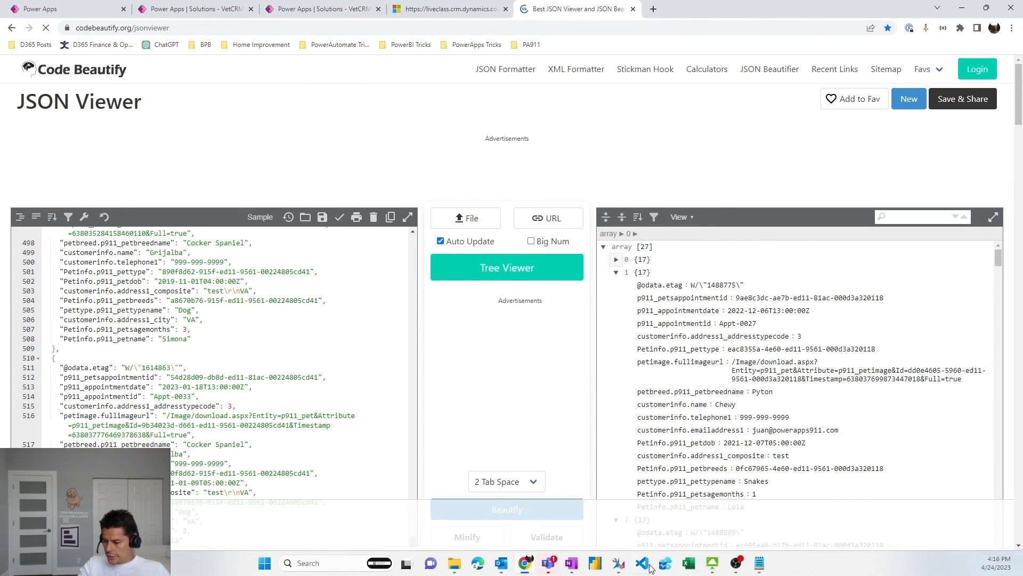
Switch to XrmToolBox, show the query's result view and execute the FetchXML query again.
left_click(618, 562)
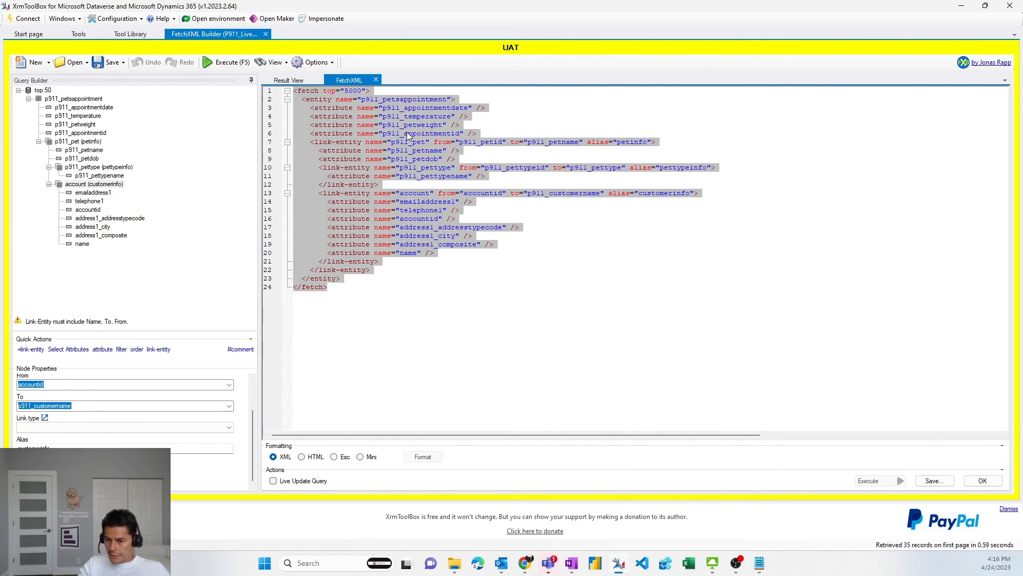
left_click(288, 80)
left_click(701, 362)
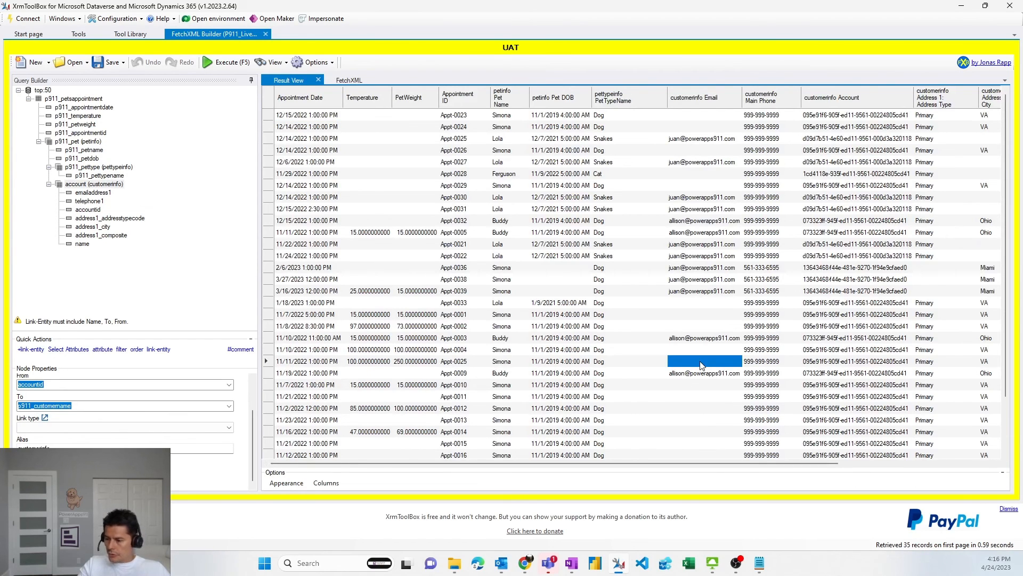
left_click(226, 63)
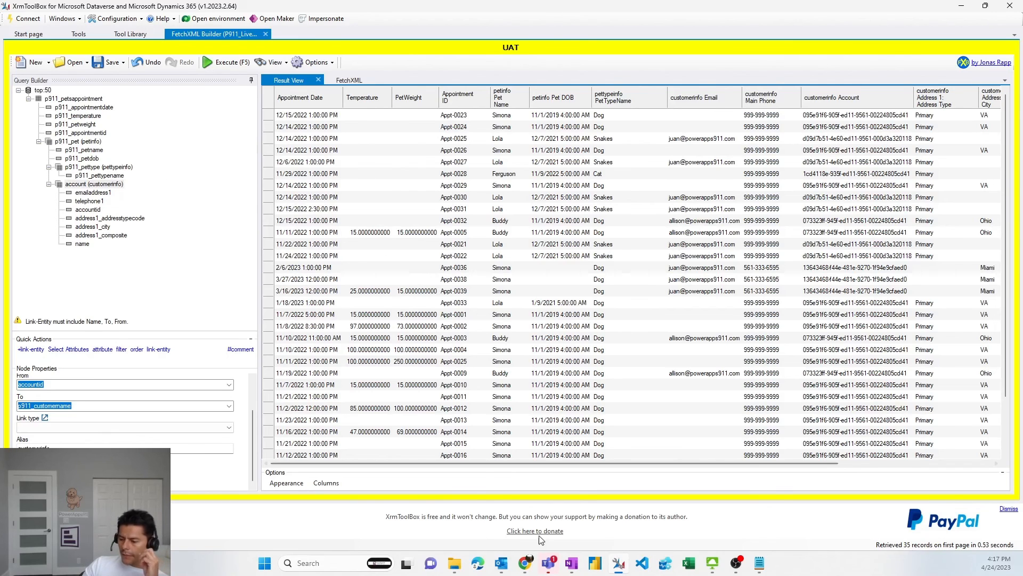
Return to the JSON Viewer in the browser and examine the related-table fields of record 1.
left_click(521, 564)
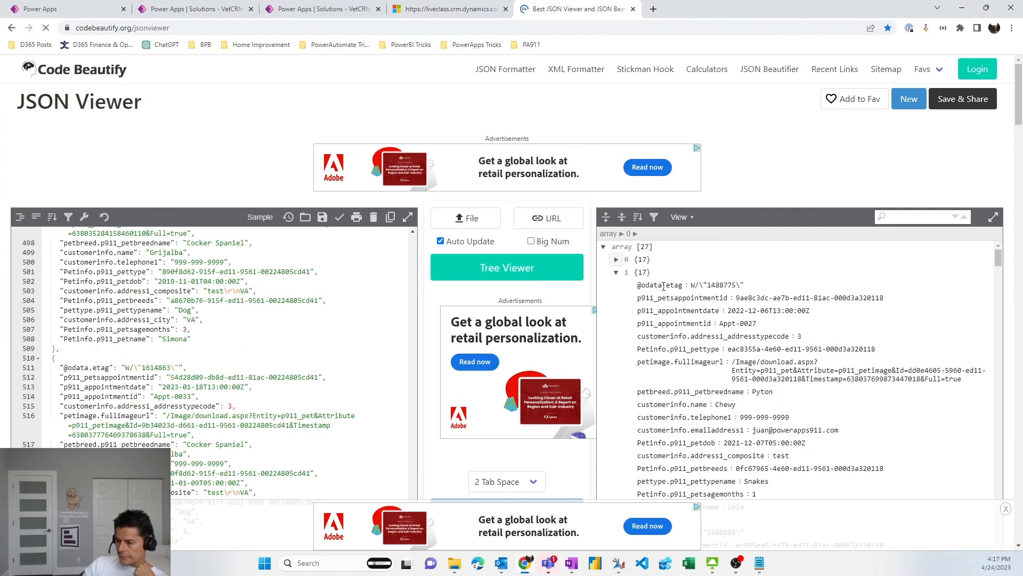
scroll(766, 360, "down", 2)
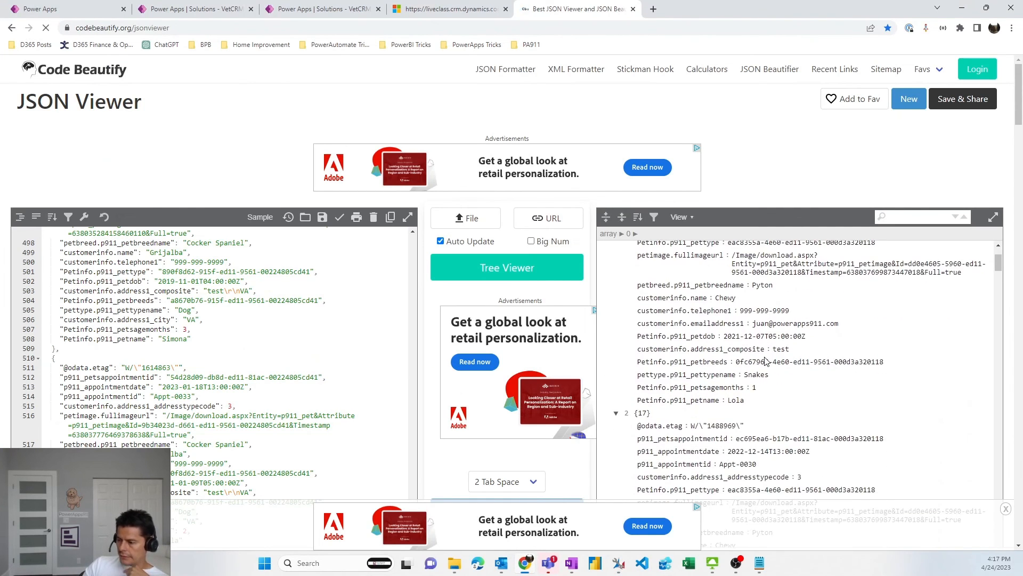
scroll(765, 360, "up", 2)
Return to the Load_Data_MultipleTables_DV app's browser tab and close the app preview.
left_click(332, 11)
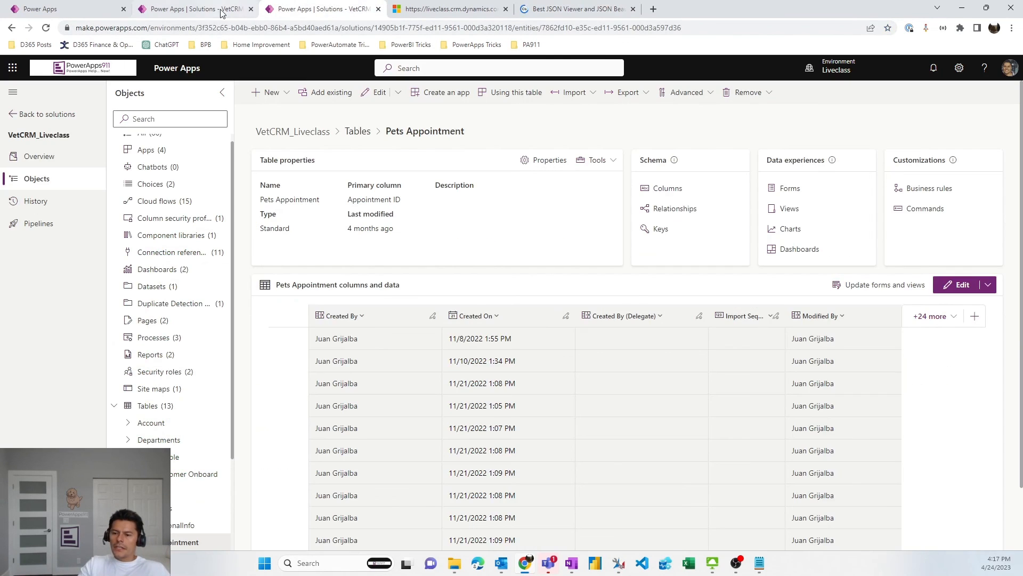
left_click(165, 10)
left_click(67, 9)
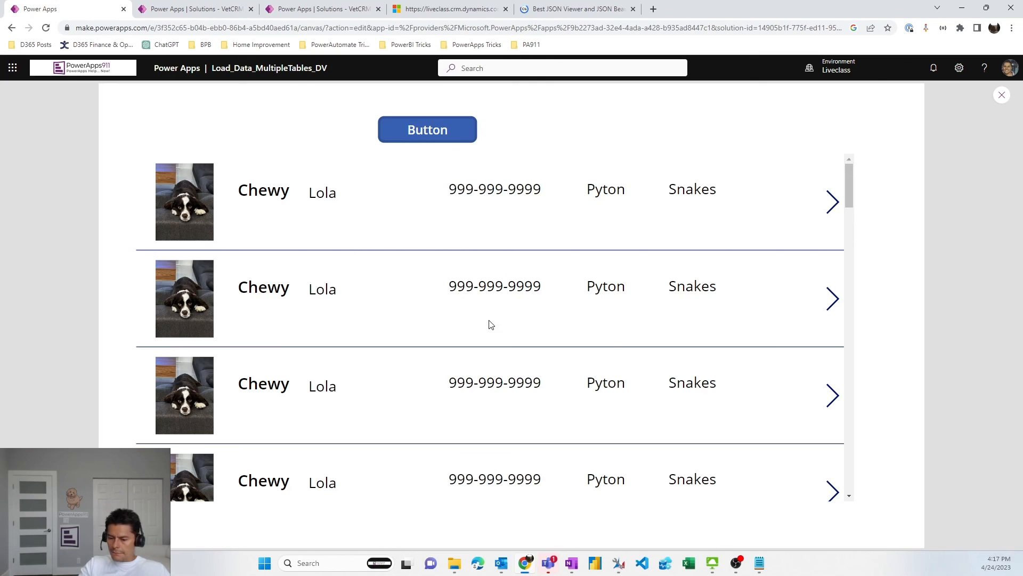
left_click(1003, 95)
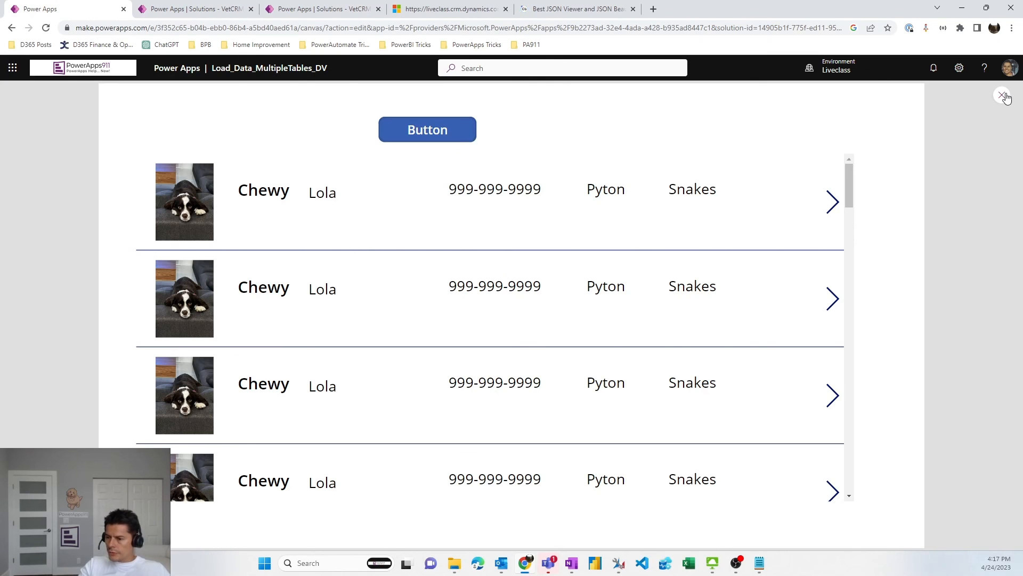
left_click(612, 354)
Examine the columns of the colrelatedtableview collection across its full width, and return to the app canvas.
left_click(459, 196)
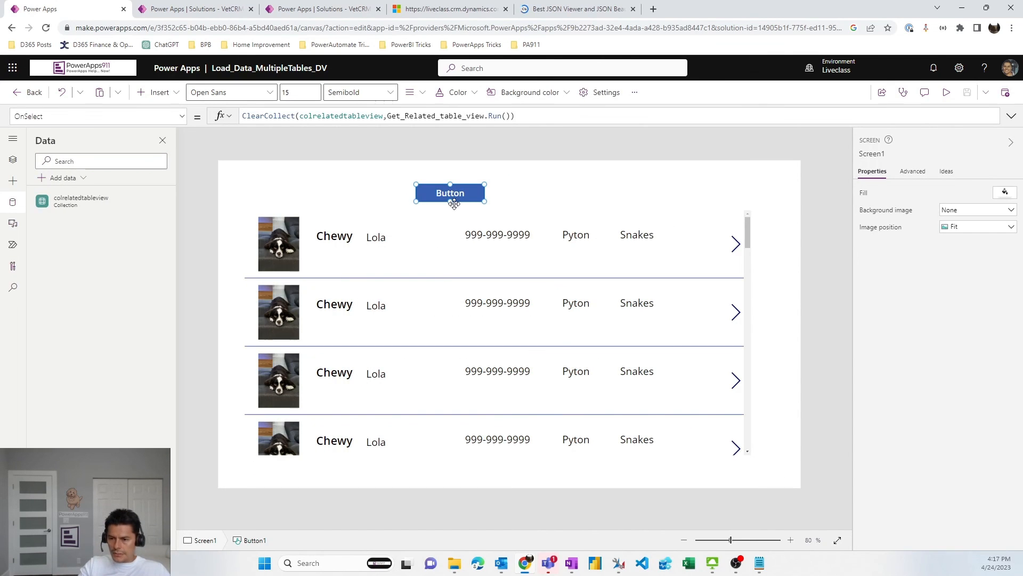
left_click(634, 93)
left_click(659, 119)
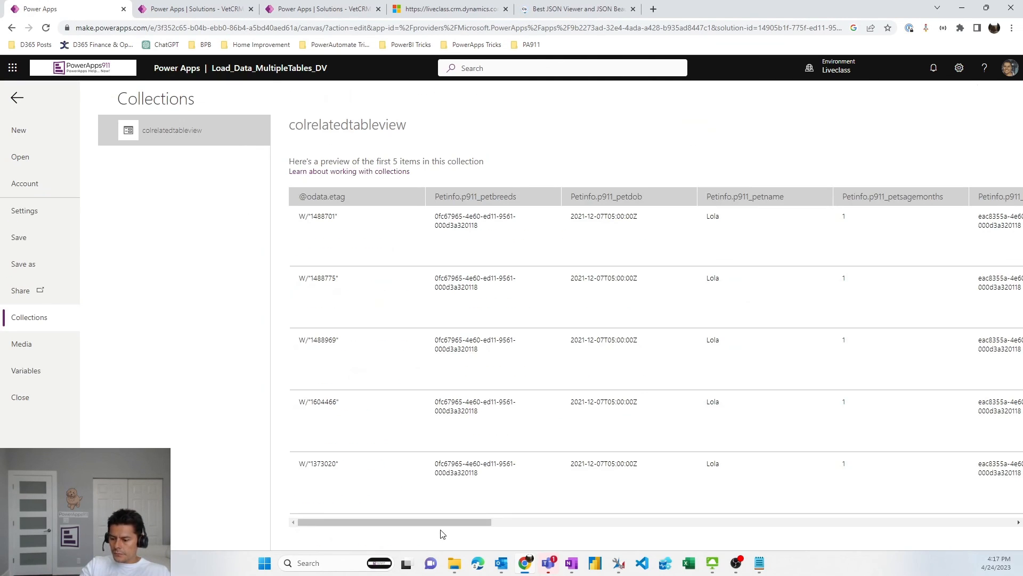
left_click_drag(441, 533, 983, 553)
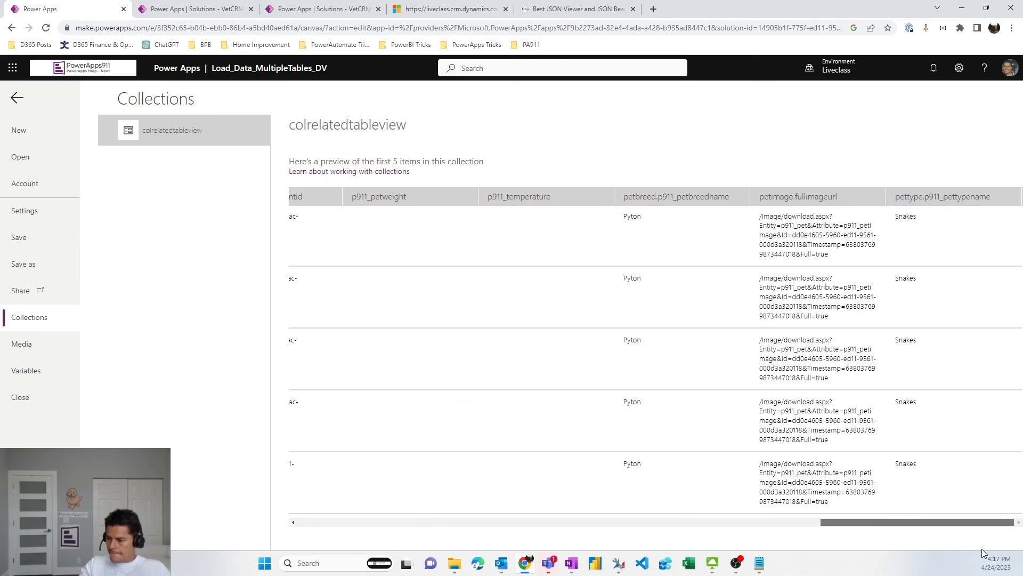
left_click(18, 99)
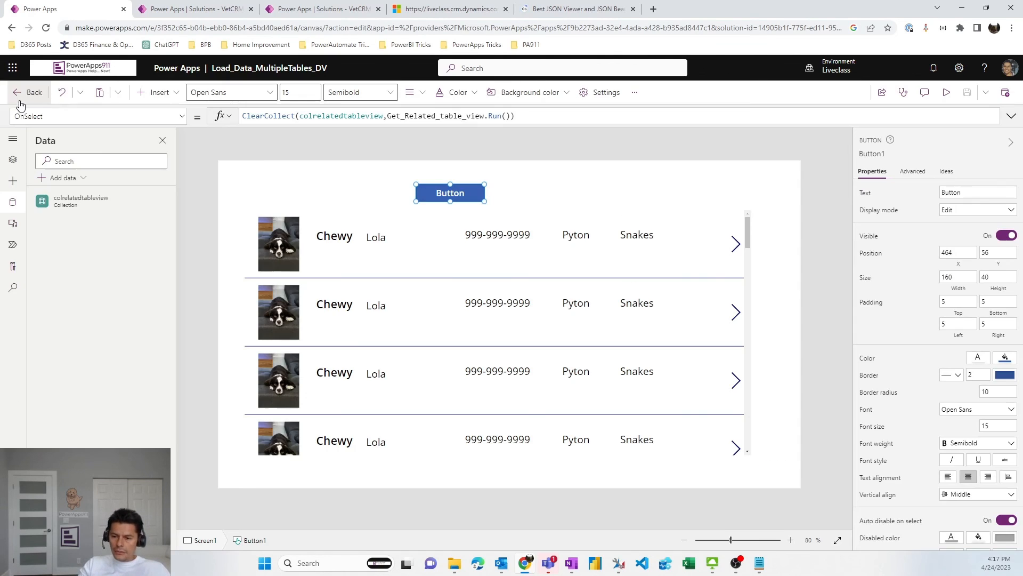